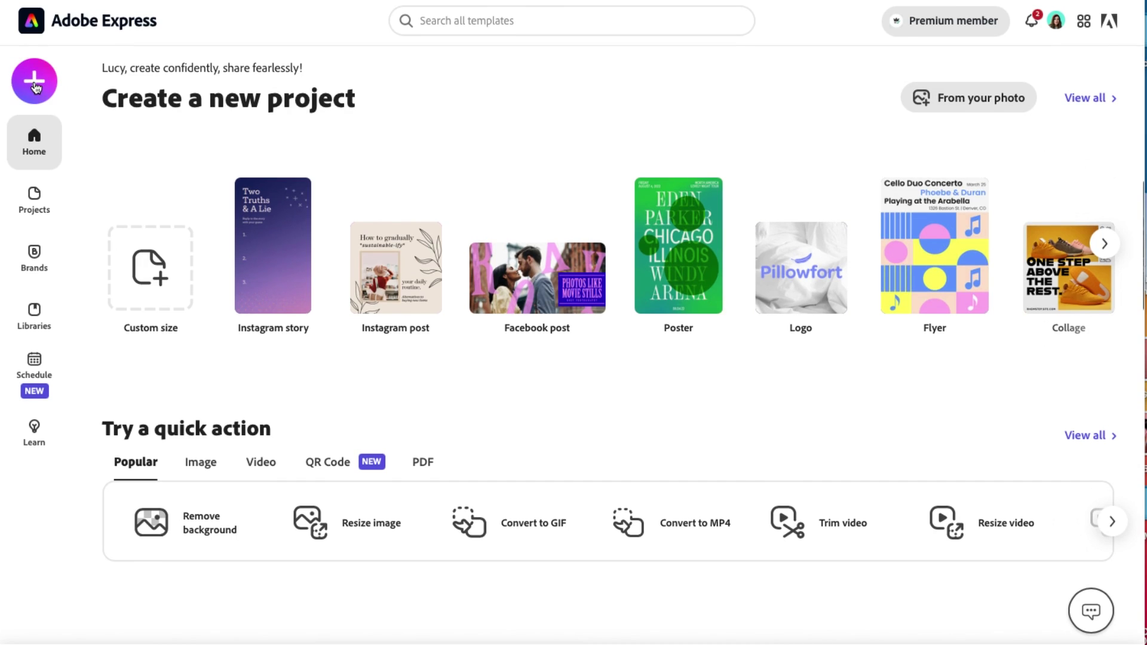
Step: Open the Hype Yourself library from the featured Public Libraries
{"action": "left_click", "coordinate": [48, 93]}
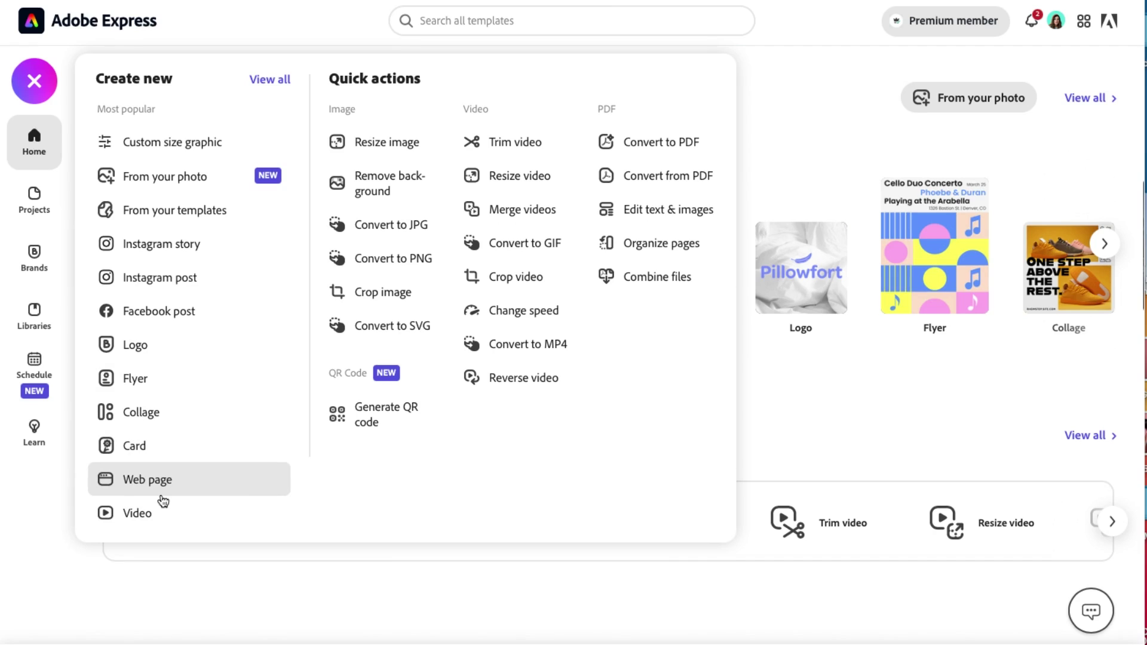
{"action": "left_click", "coordinate": [41, 324]}
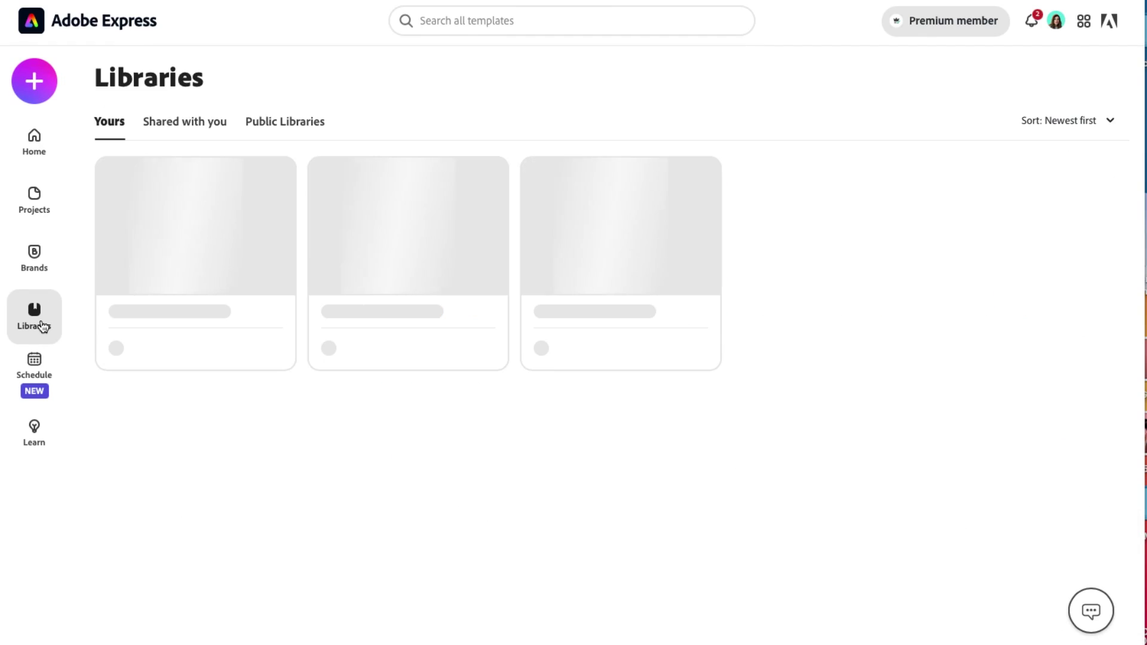
{"action": "left_click", "coordinate": [305, 122]}
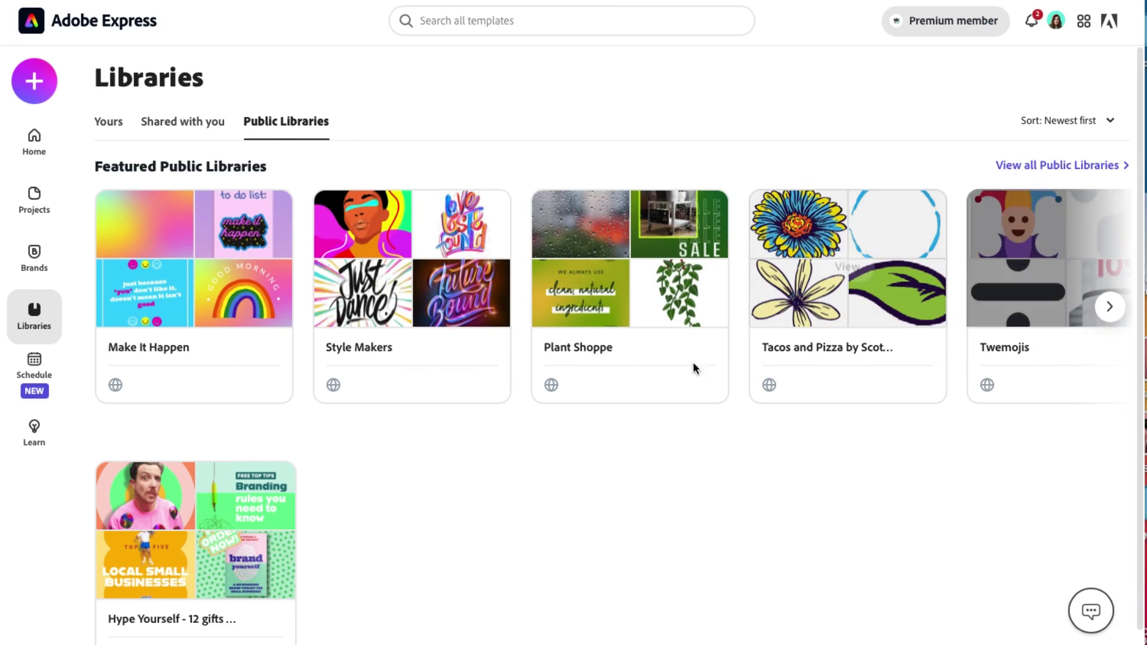
{"action": "scroll", "coordinate": [315, 417], "scroll_direction": "down", "scroll_amount": 1}
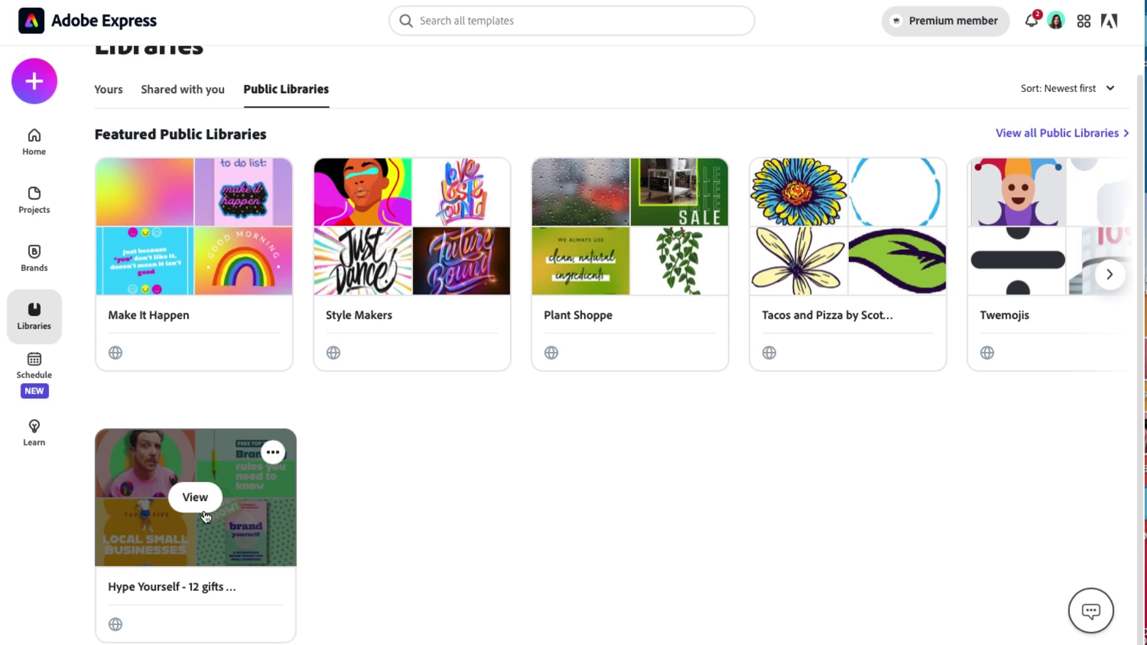
{"action": "left_click", "coordinate": [201, 503]}
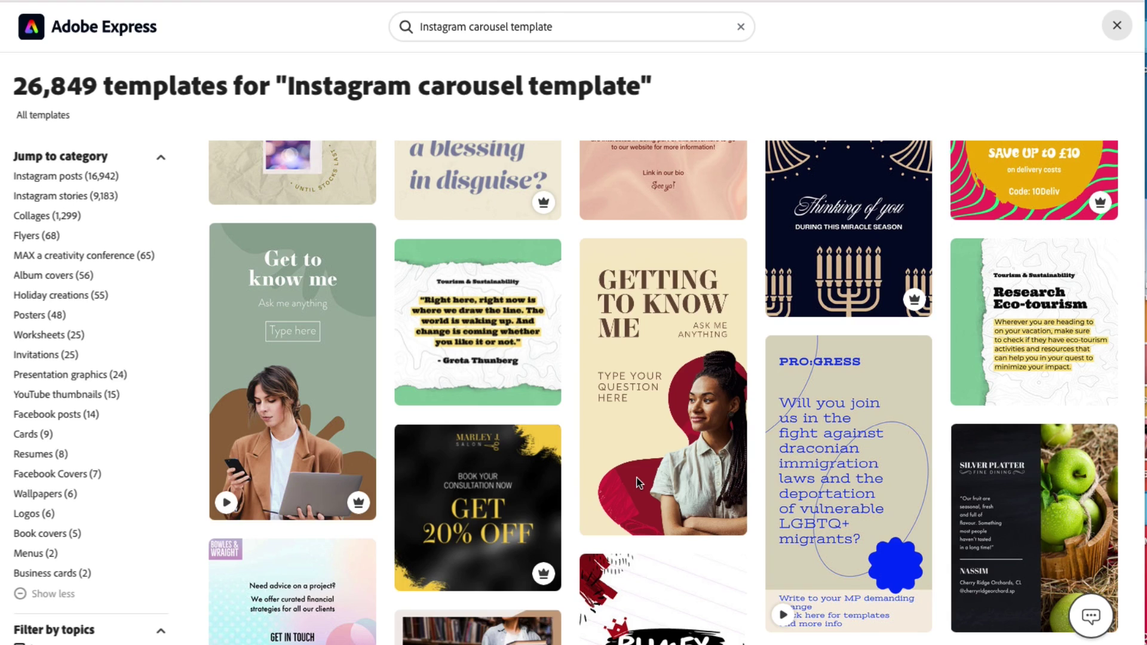
Step: Pick the 'Getting to know me' design from the Instagram carousel template results
{"action": "scroll", "coordinate": [639, 483], "scroll_direction": "up", "scroll_amount": 1}
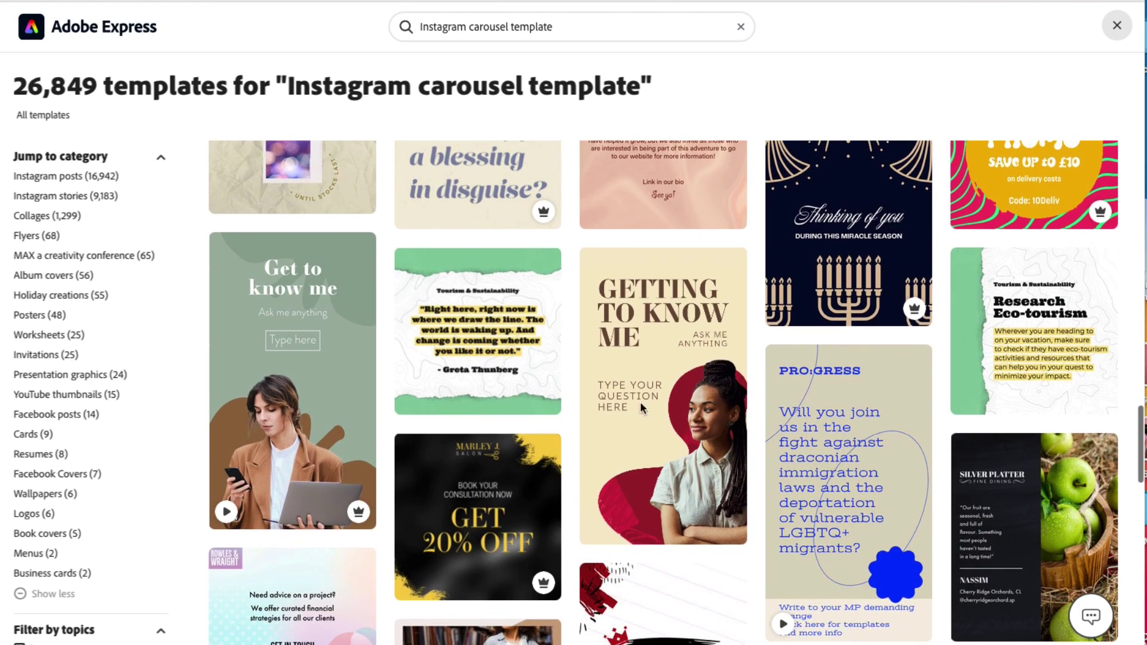
{"action": "left_click", "coordinate": [673, 388]}
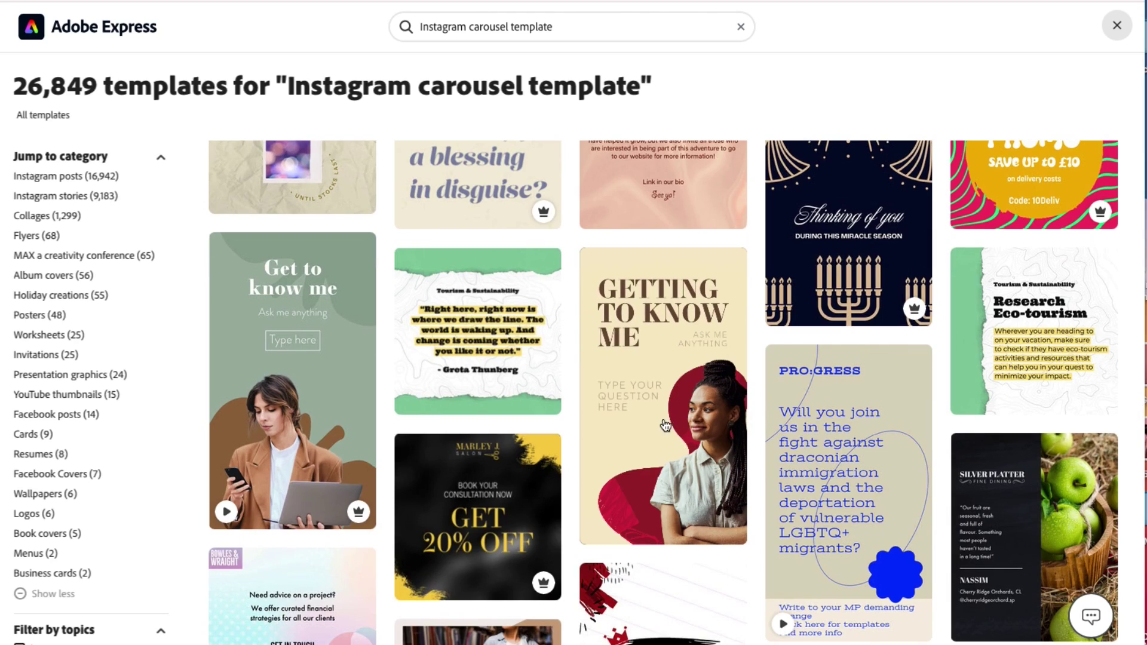
Step: Replace the woman's photo in the template by uploading IMG_5833.jpg from the Desktop
{"action": "key", "text": "Escape"}
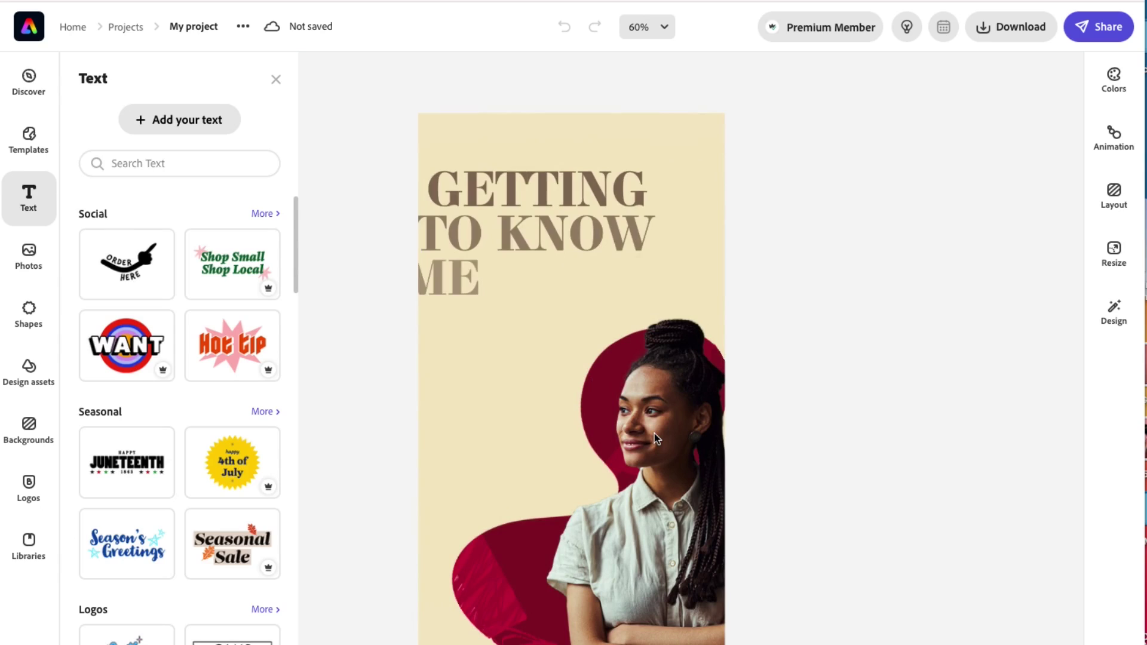
{"action": "left_click", "coordinate": [671, 395]}
{"action": "left_click", "coordinate": [977, 133]}
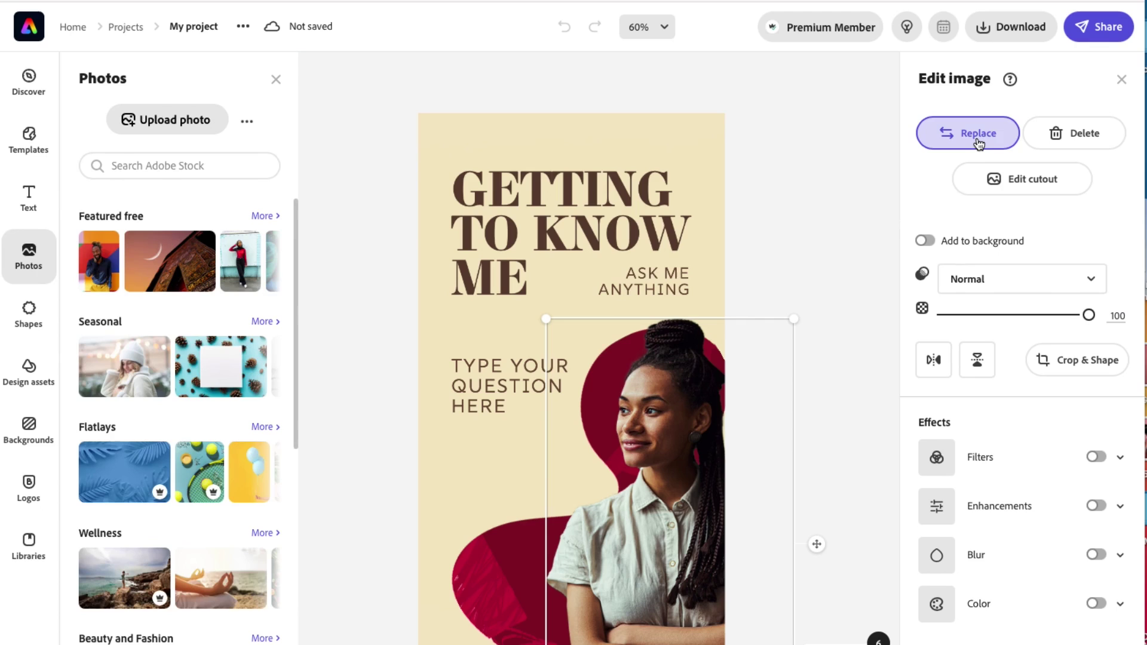
{"action": "left_click", "coordinate": [190, 130]}
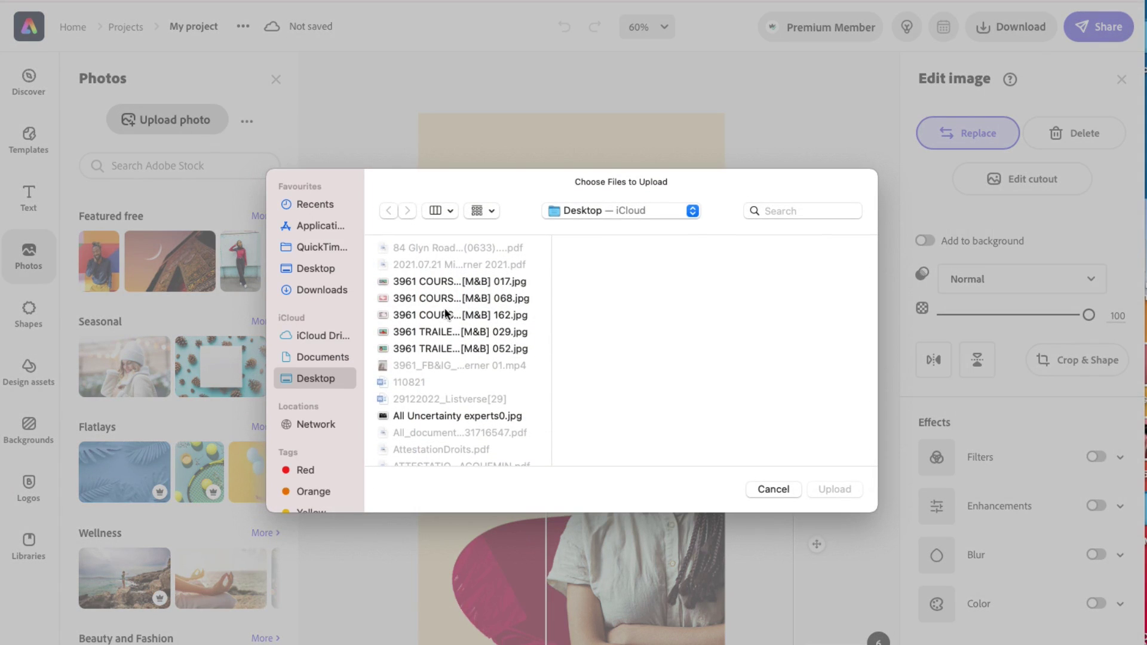
{"action": "scroll", "coordinate": [451, 359], "scroll_direction": "down", "scroll_amount": 15}
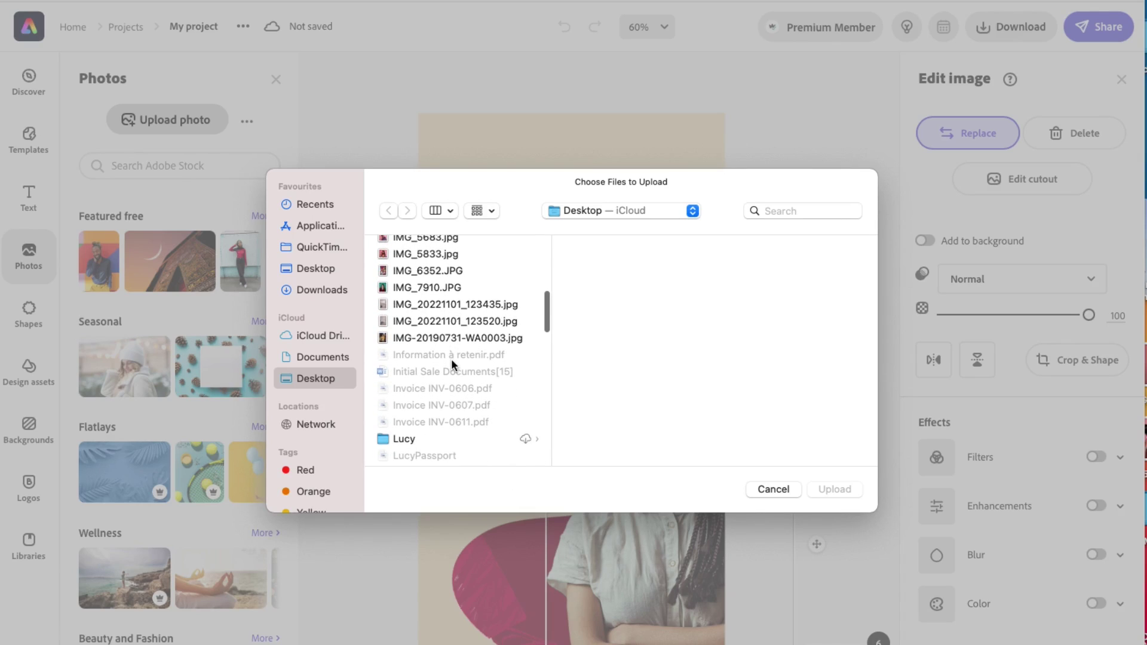
{"action": "left_click", "coordinate": [431, 254]}
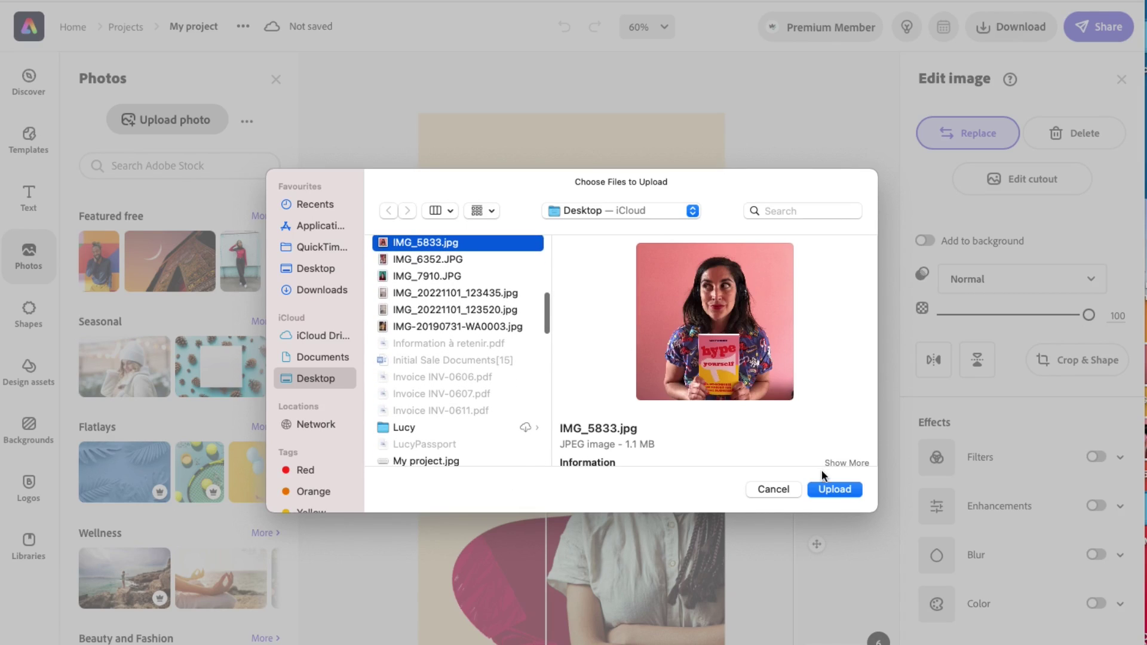
Step: Upload the book photo, shrink it and place it lower right over the red shape
{"action": "left_click", "coordinate": [835, 491]}
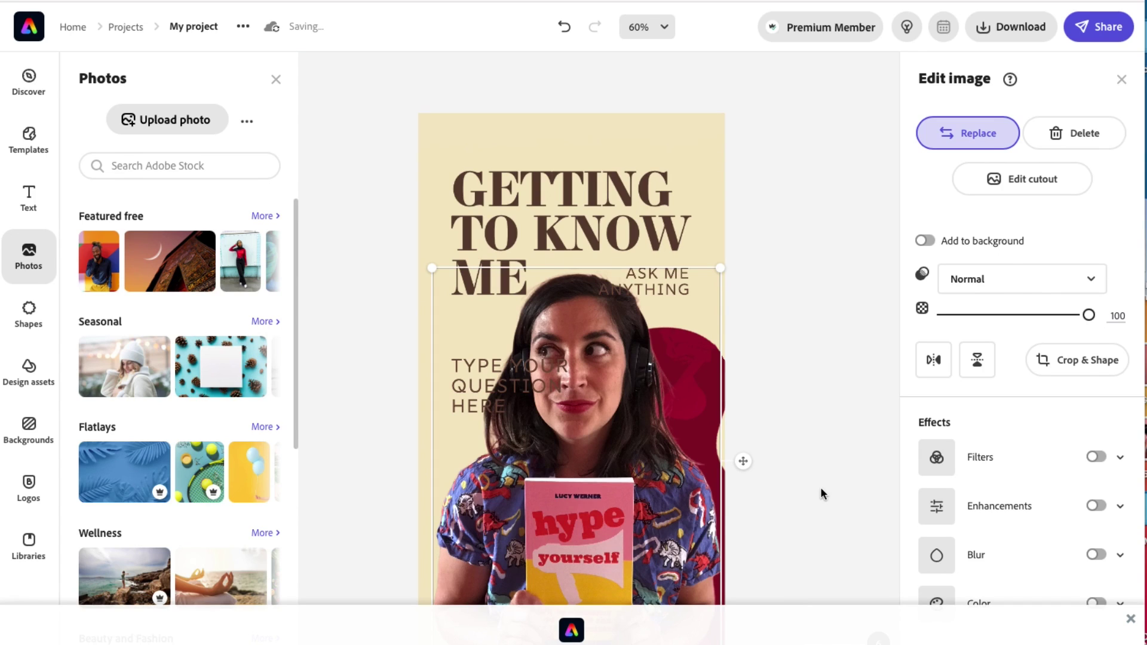
{"action": "left_click", "coordinate": [1131, 620]}
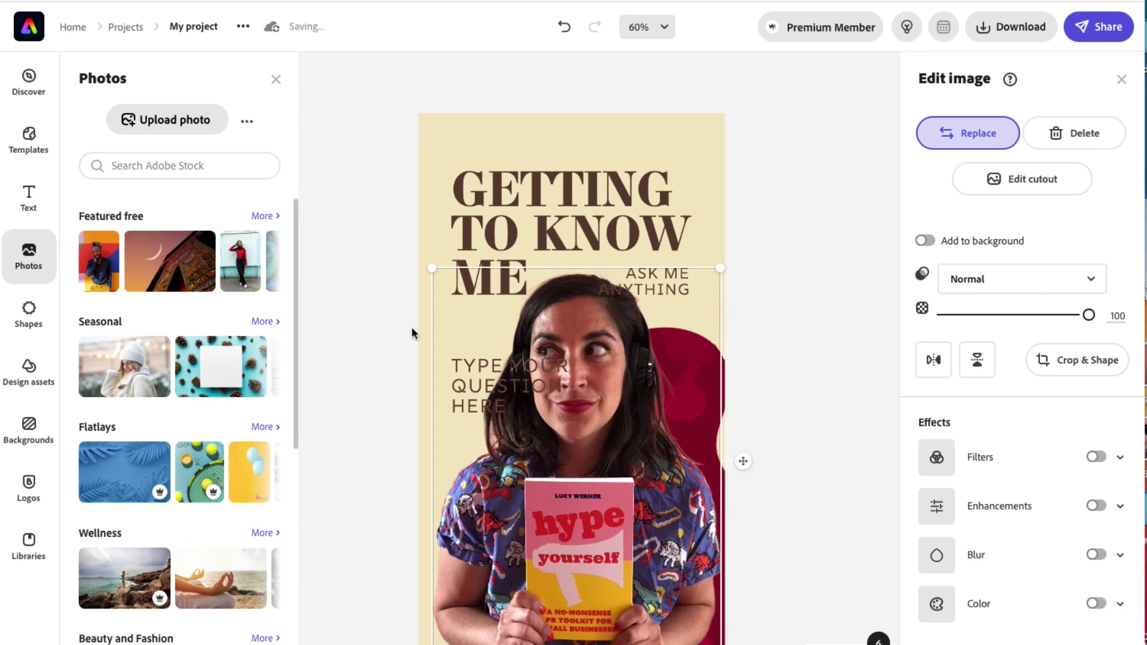
{"action": "left_click_drag", "start_coordinate": [431, 268], "coordinate": [535, 390]}
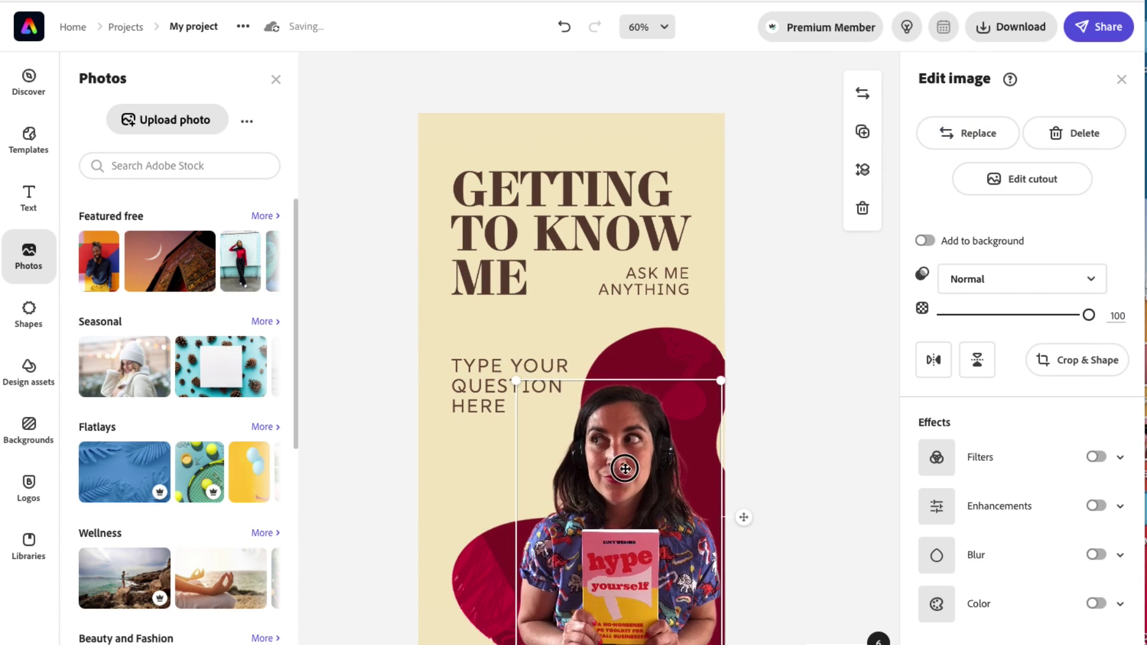
{"action": "left_click_drag", "start_coordinate": [622, 467], "coordinate": [657, 472]}
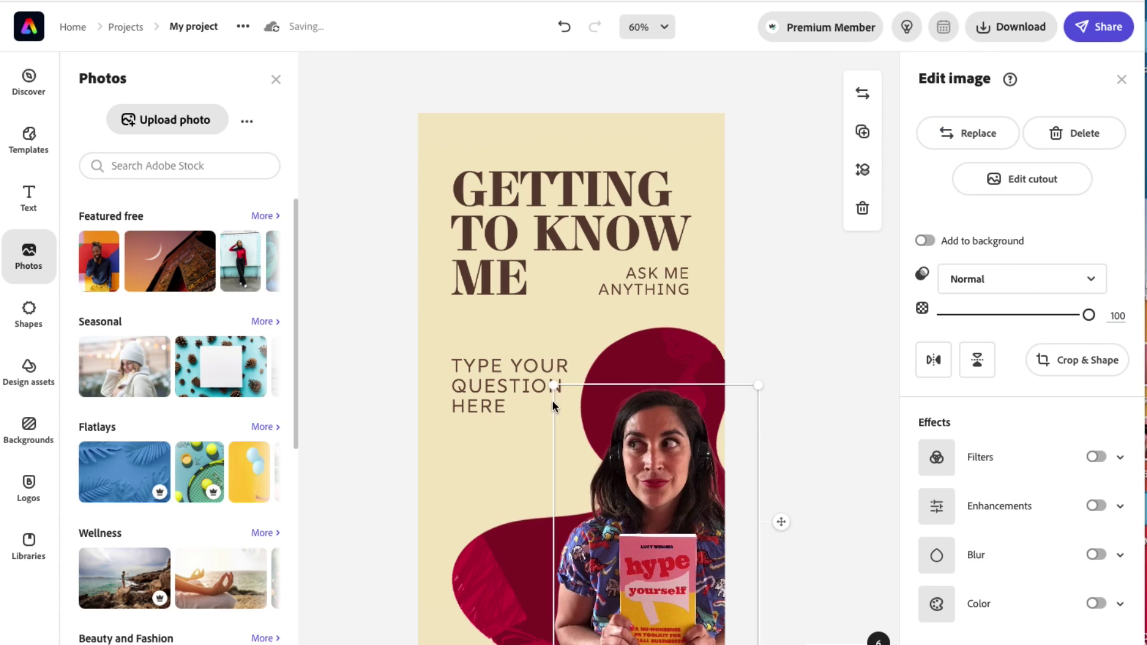
{"action": "left_click_drag", "start_coordinate": [554, 388], "coordinate": [562, 397]}
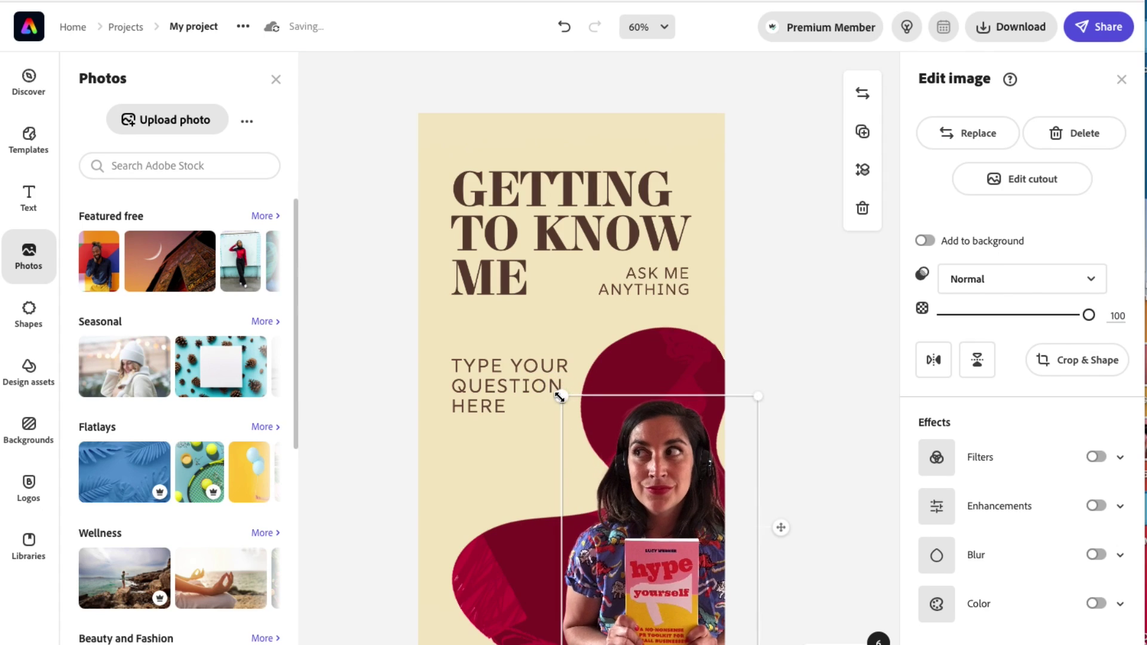
{"action": "left_click", "coordinate": [827, 386]}
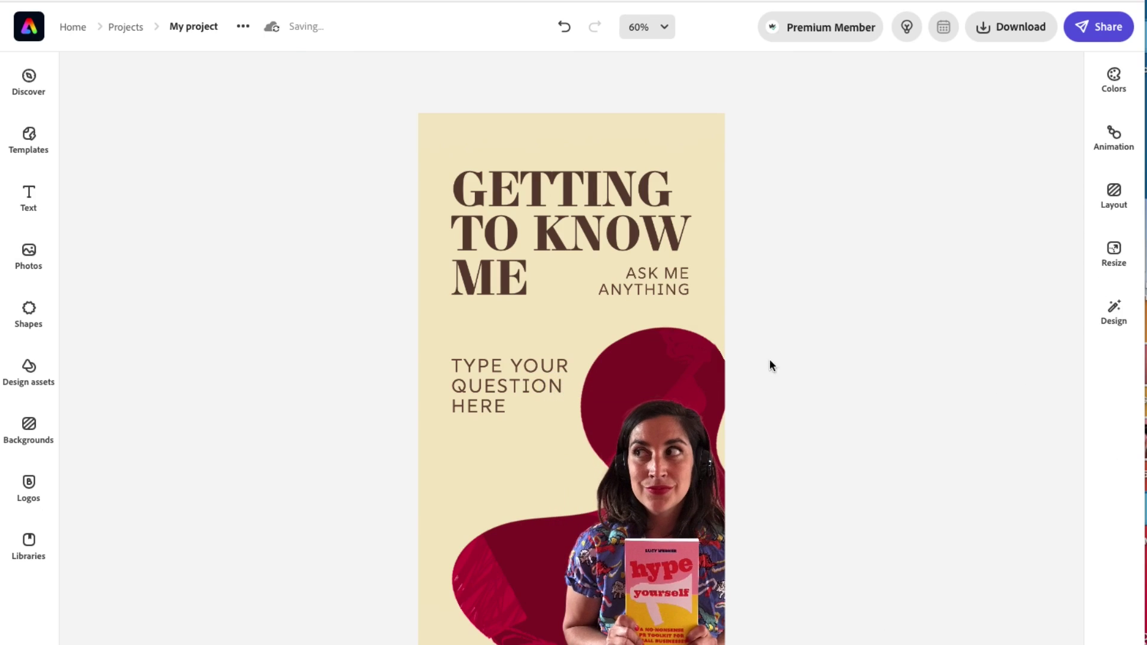
Step: Apply the Hype Yourself brand, cycling colour combinations to settle on near-black headline text
{"action": "left_click", "coordinate": [681, 302]}
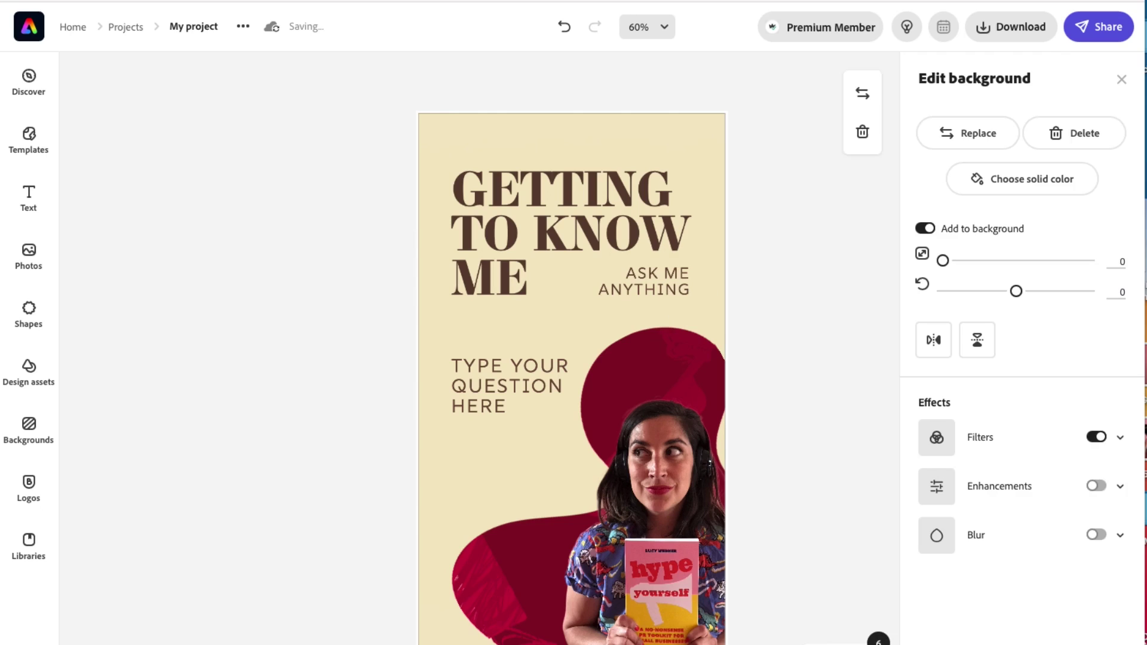
{"action": "left_click", "coordinate": [1129, 84]}
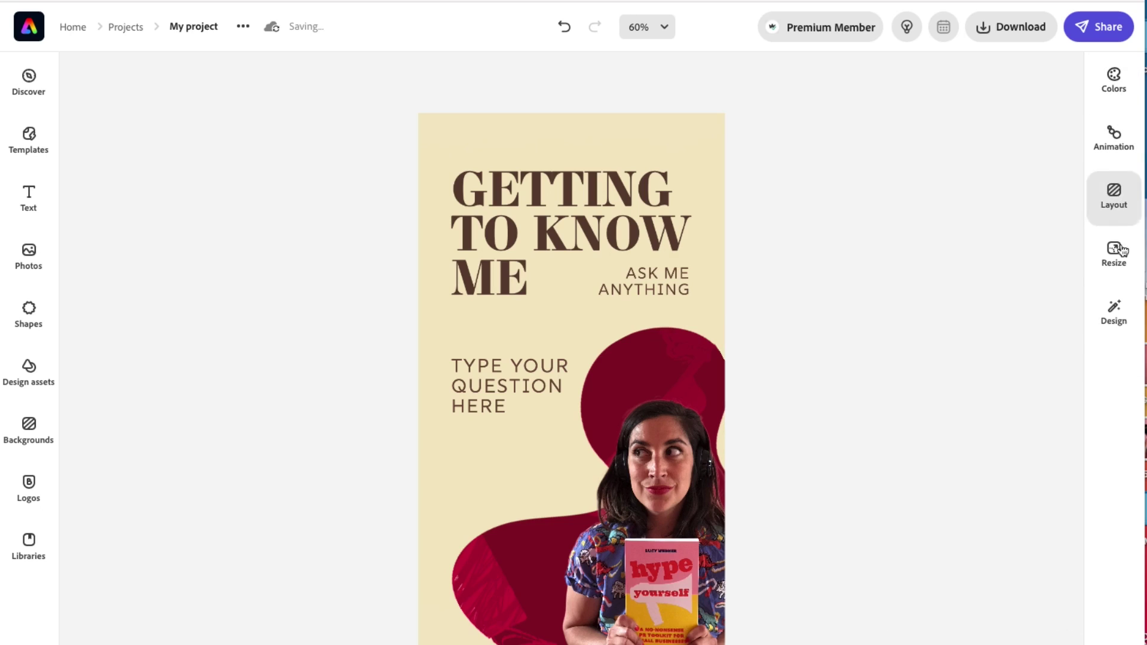
{"action": "left_click", "coordinate": [1123, 304]}
{"action": "mouse_move", "coordinate": [983, 254]}
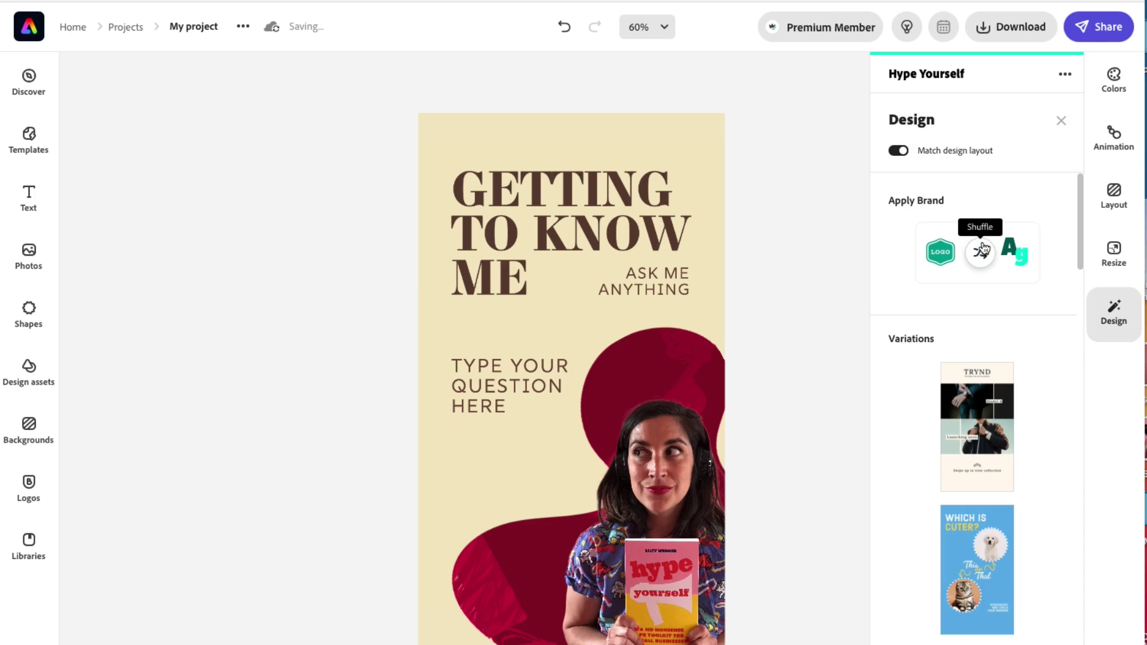
{"action": "left_click", "coordinate": [982, 254]}
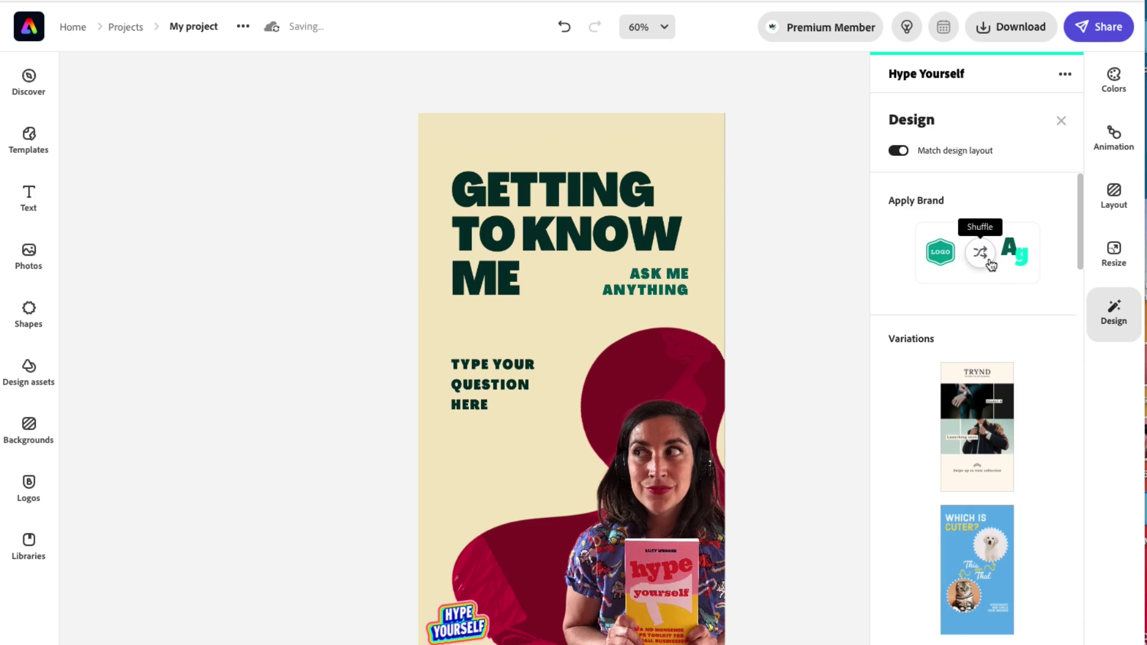
{"action": "left_click", "coordinate": [978, 256]}
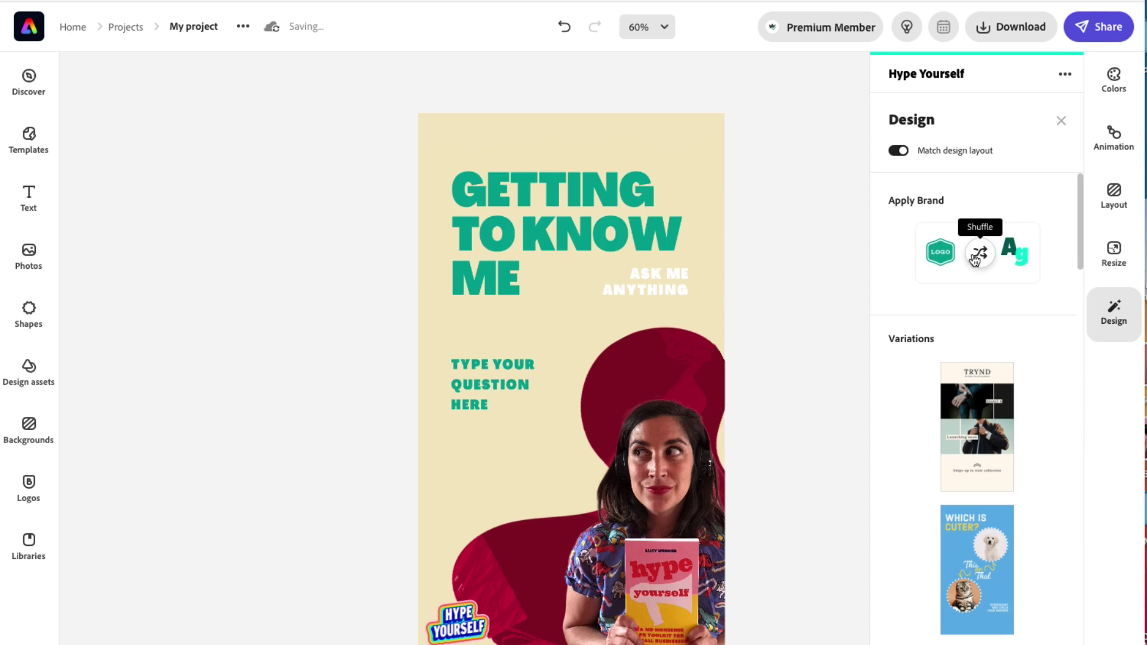
{"action": "left_click", "coordinate": [976, 257]}
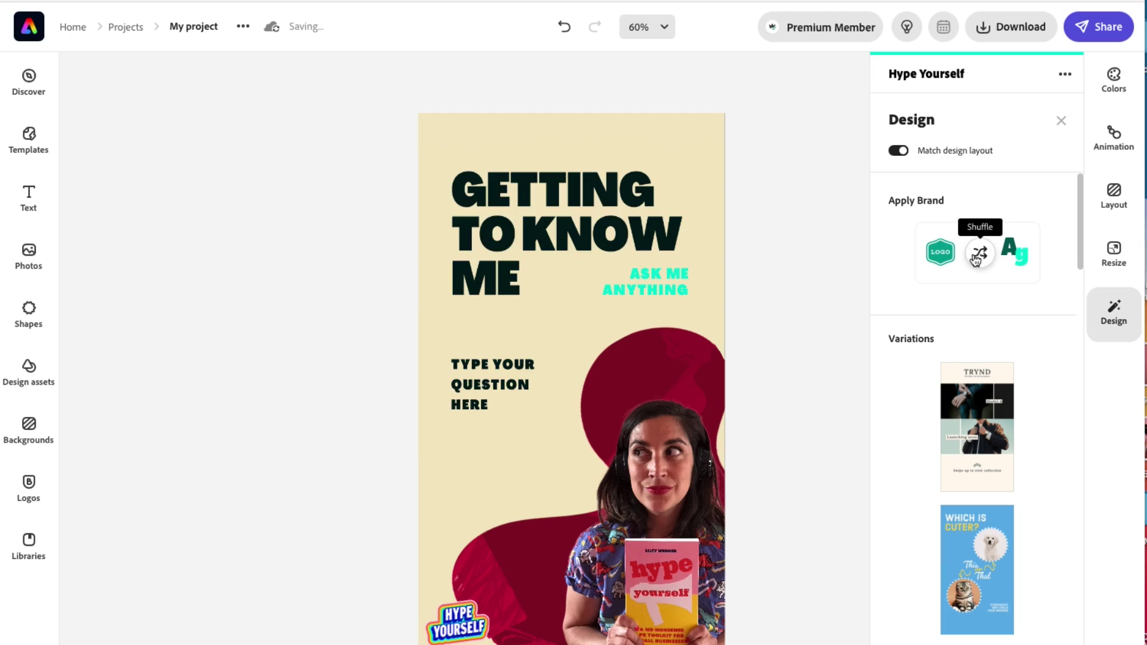
{"action": "left_click", "coordinate": [975, 258]}
{"action": "left_click", "coordinate": [975, 258]}
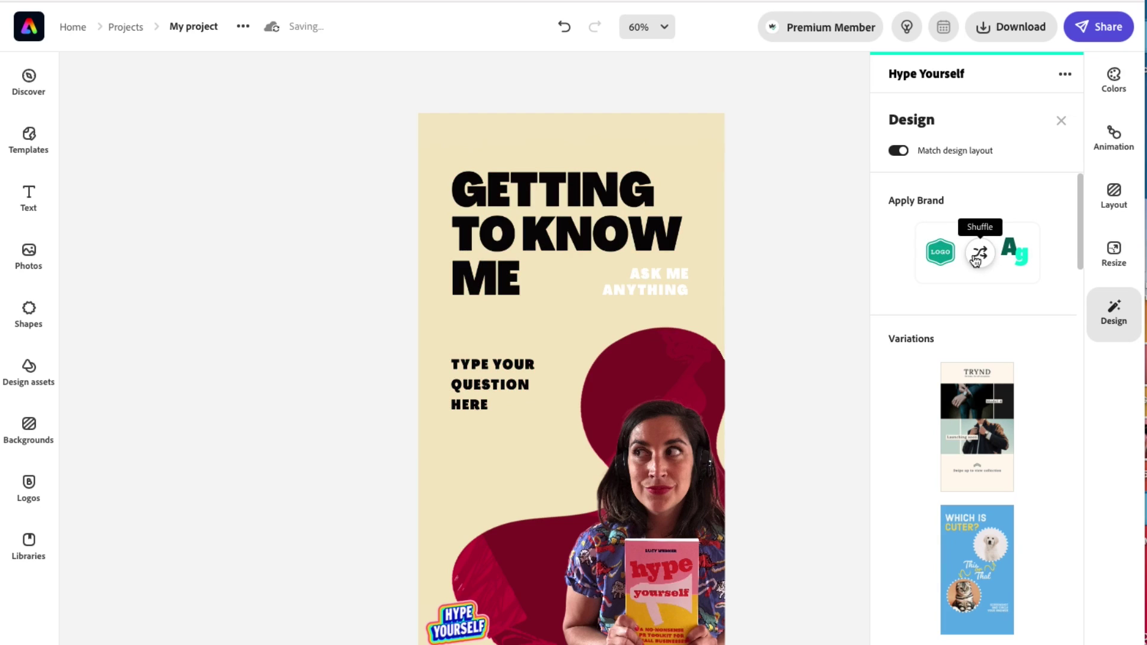
{"action": "left_click", "coordinate": [976, 258]}
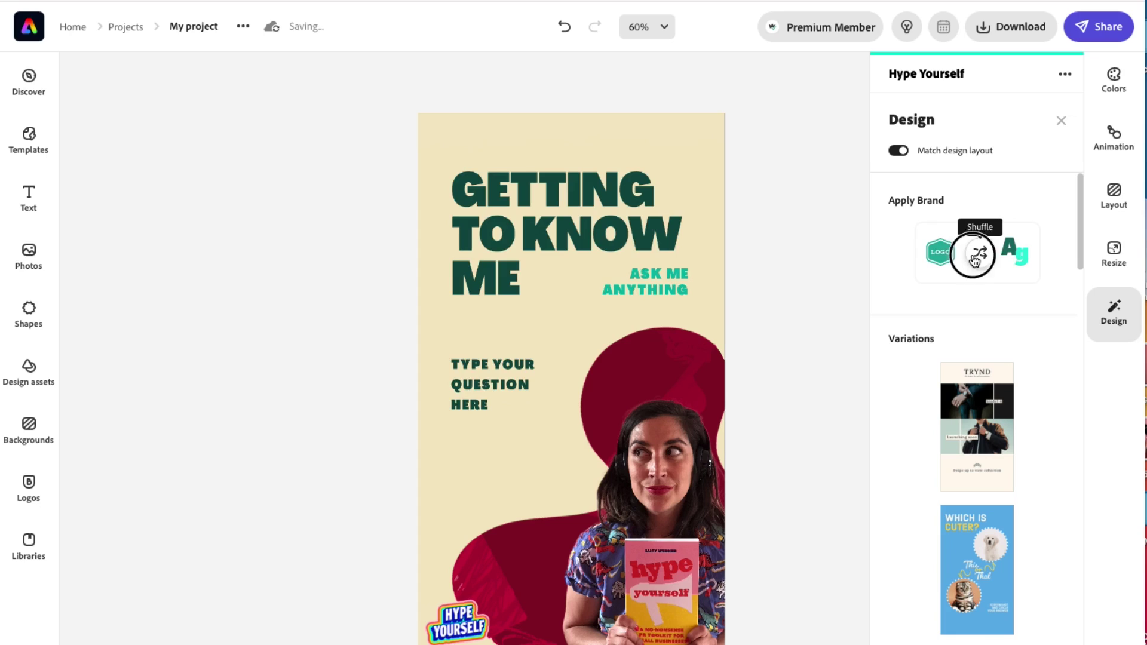
{"action": "left_click", "coordinate": [974, 259]}
{"action": "left_click", "coordinate": [974, 259]}
{"action": "left_click", "coordinate": [974, 259]}
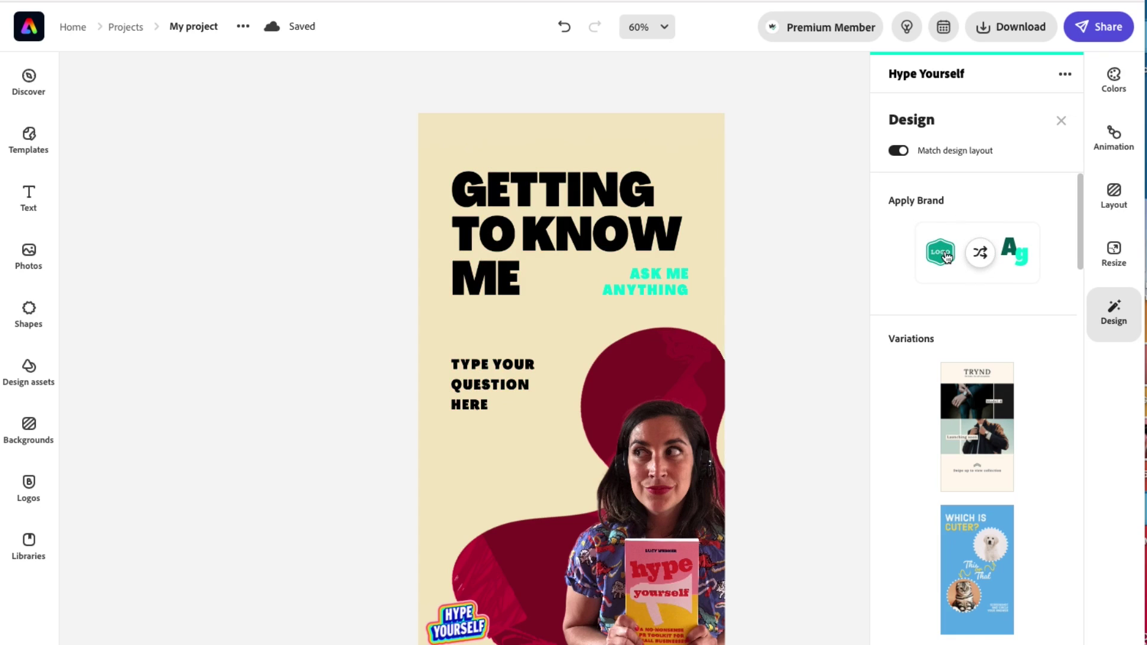
Step: Reapply the brand colours in another arrangement and apply the brand fonts to the text
{"action": "left_click", "coordinate": [944, 253]}
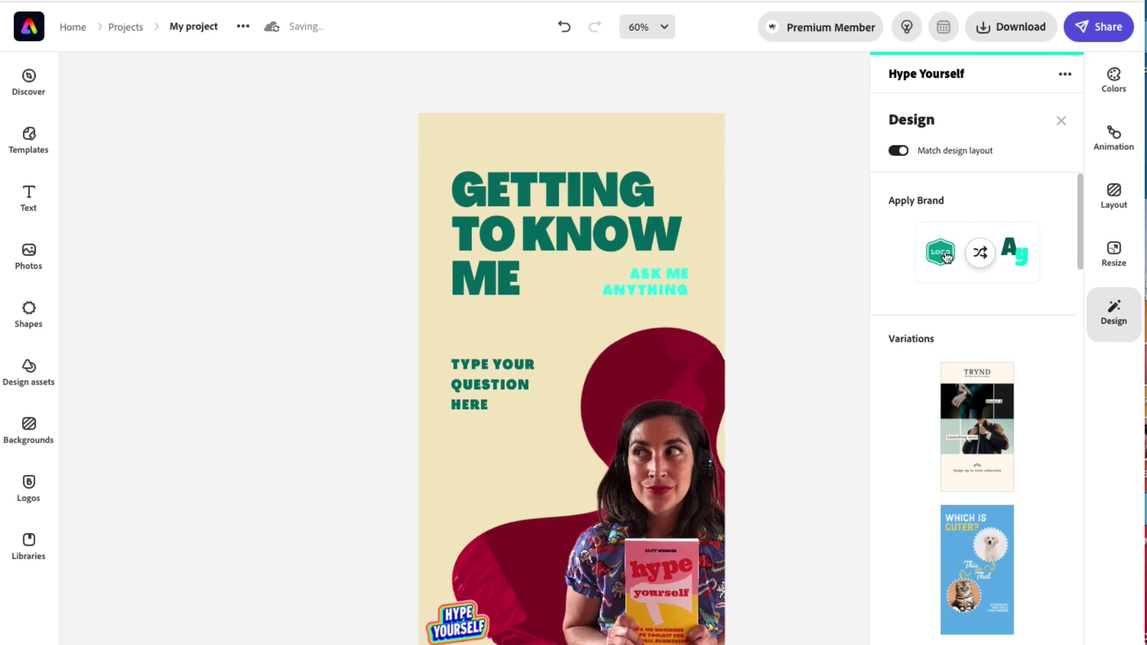
{"action": "left_click", "coordinate": [943, 254]}
{"action": "left_click", "coordinate": [1015, 256]}
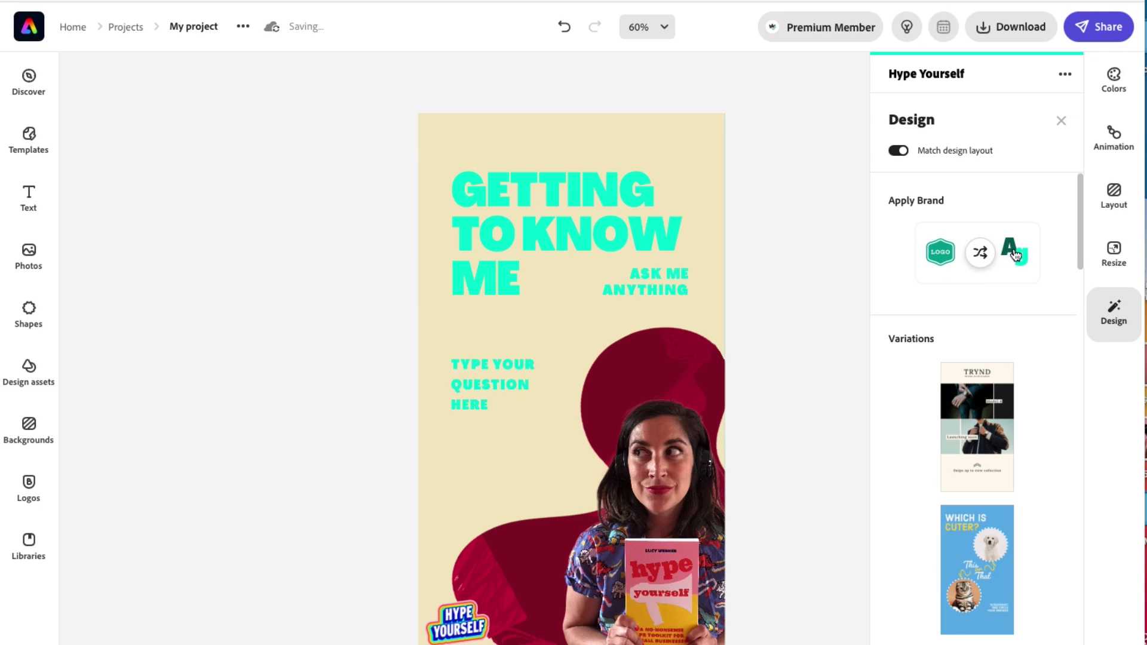
{"action": "left_click", "coordinate": [690, 359]}
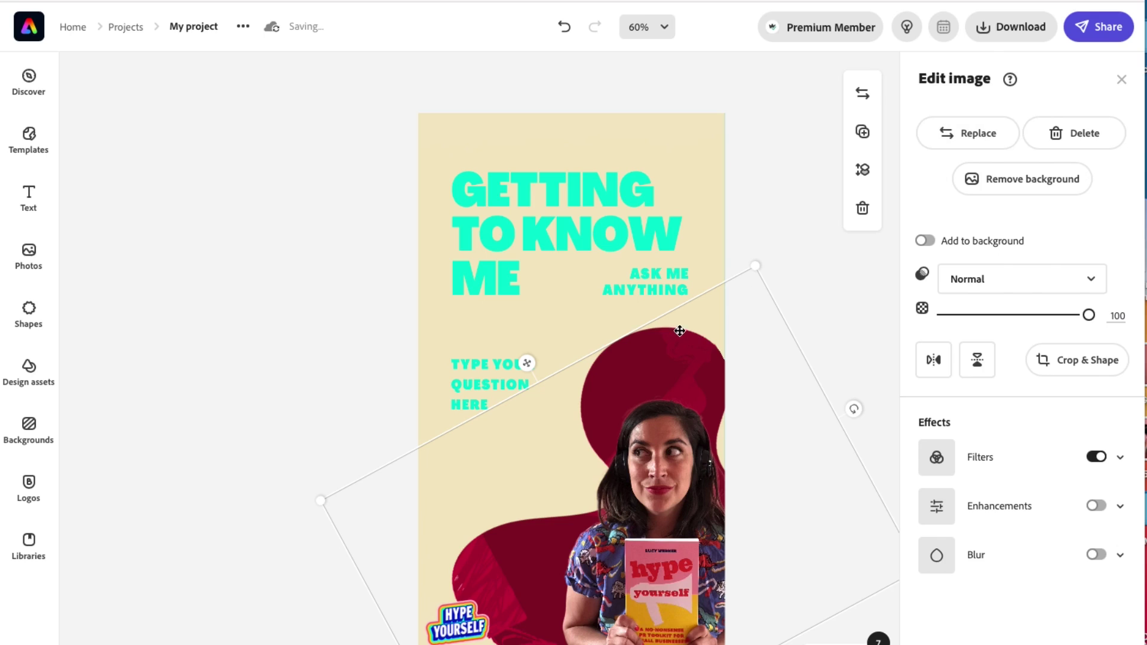
Step: Set the backdrop photo's duotone shadows to brand pale pink
{"action": "left_click", "coordinate": [1123, 79]}
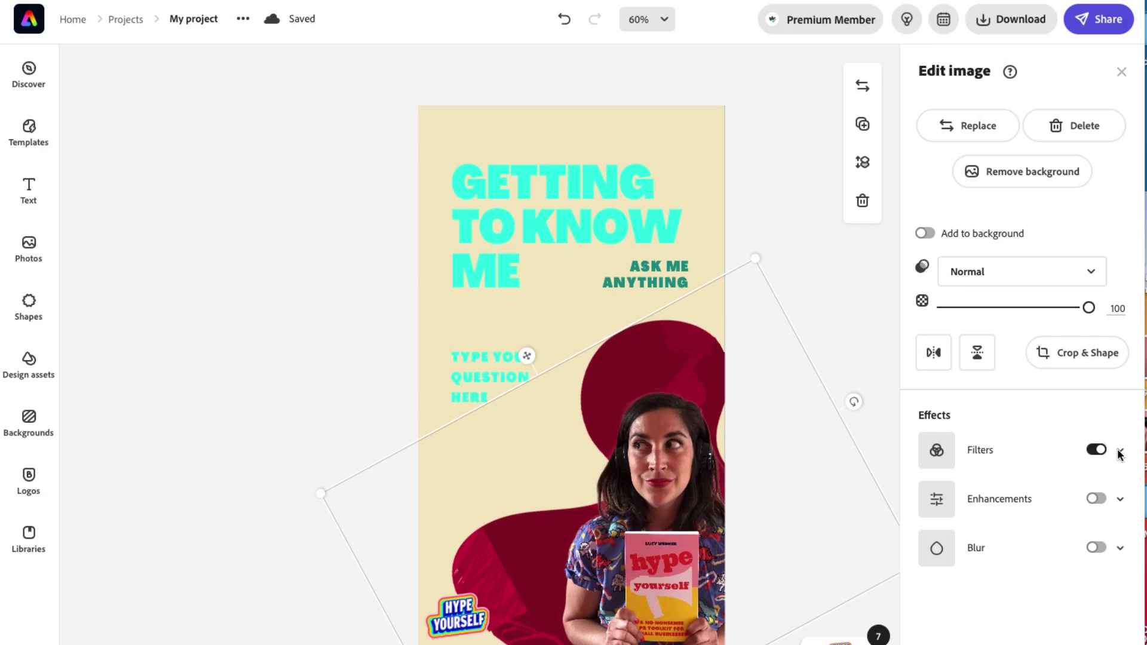
{"action": "left_click", "coordinate": [938, 452]}
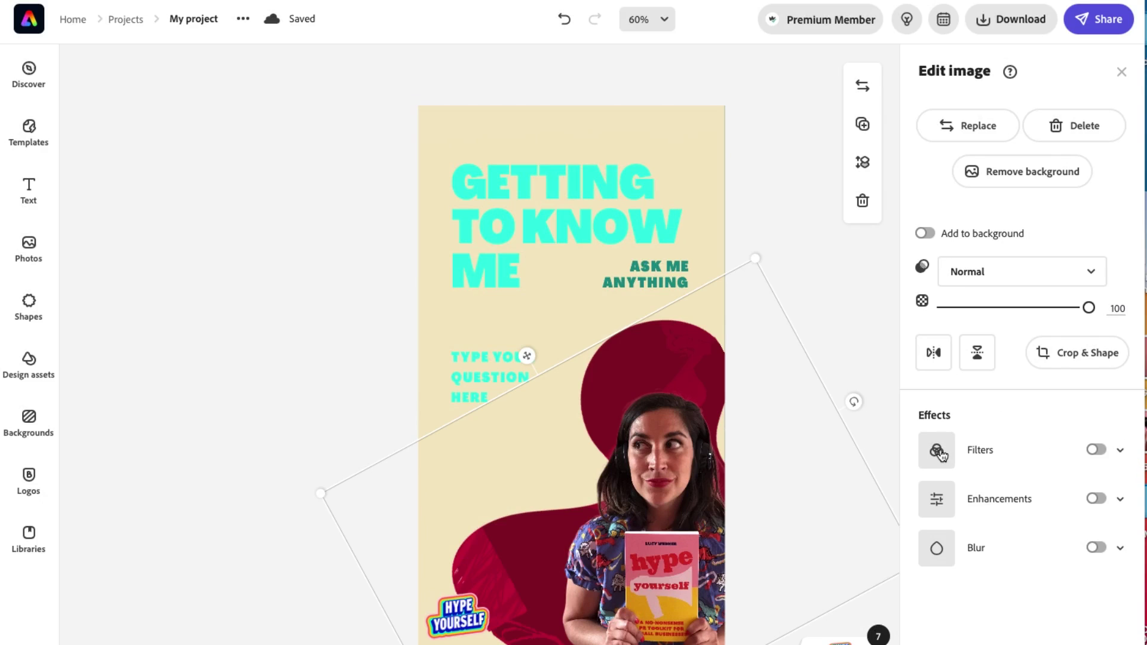
{"action": "left_click", "coordinate": [939, 456]}
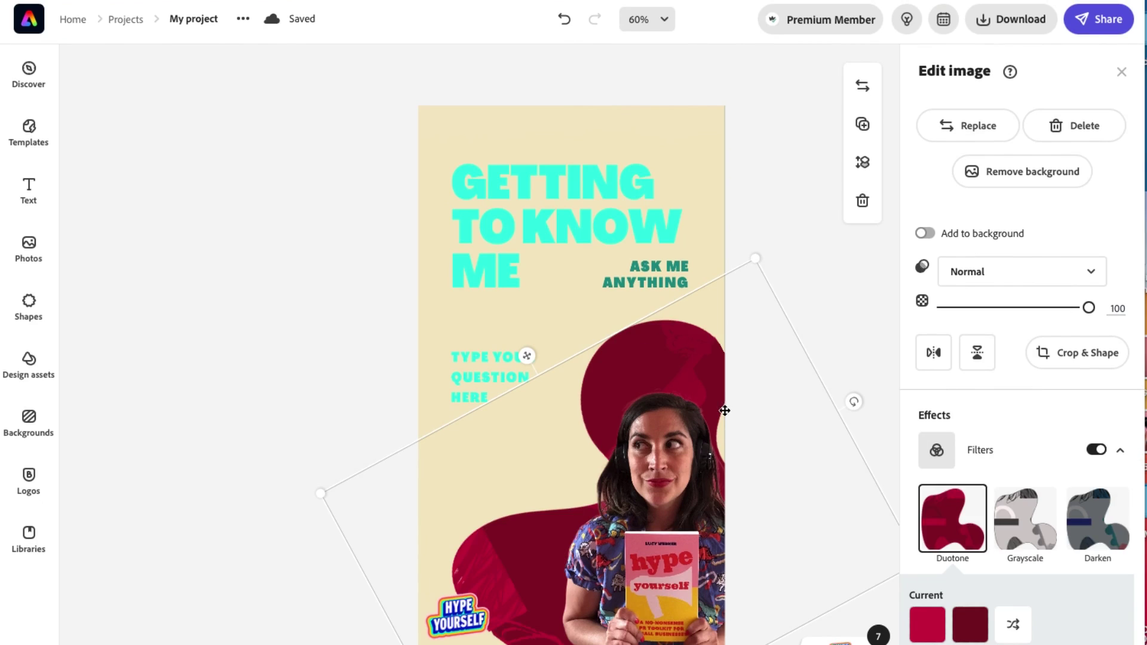
{"action": "scroll", "coordinate": [956, 530], "scroll_direction": "down", "scroll_amount": 3}
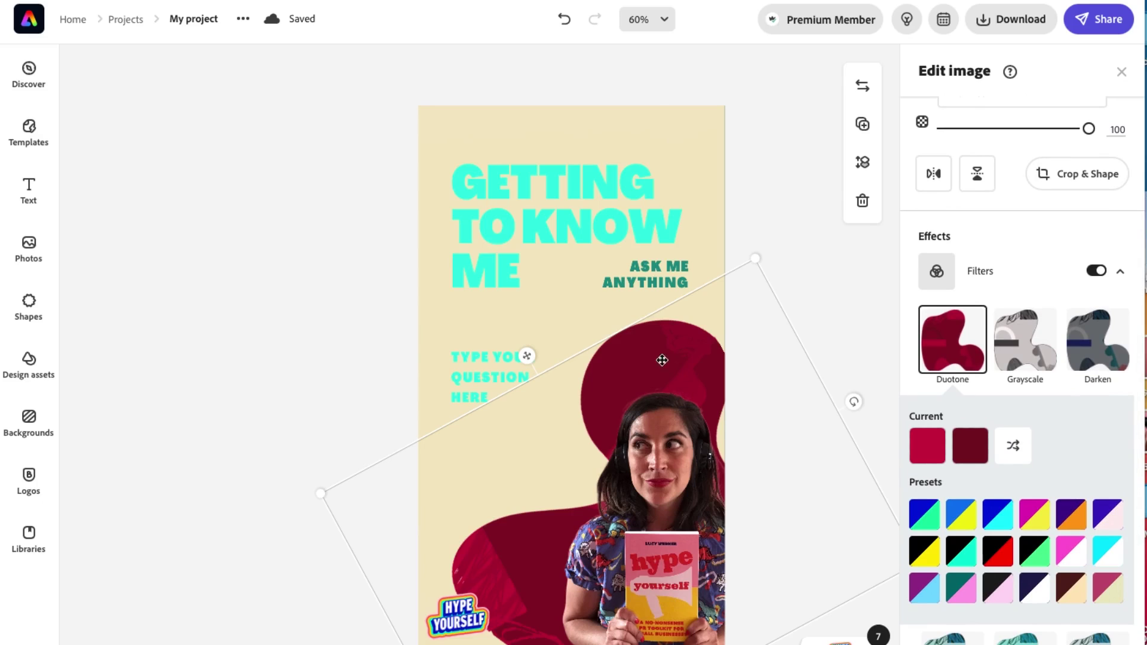
{"action": "left_click", "coordinate": [927, 447]}
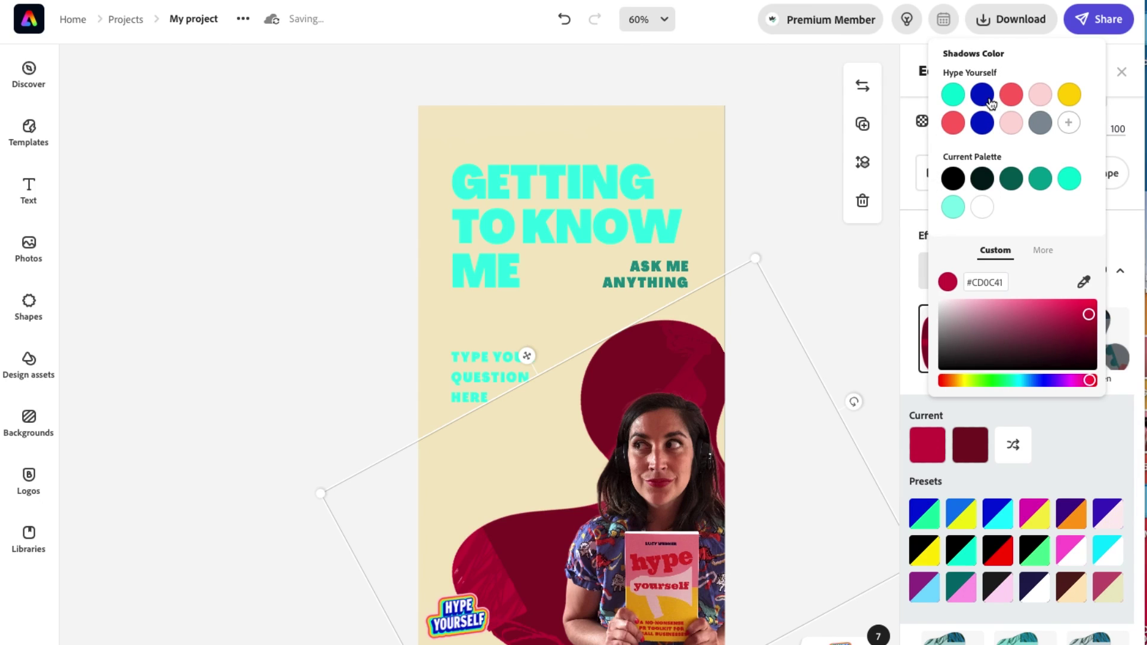
{"action": "left_click", "coordinate": [1012, 97]}
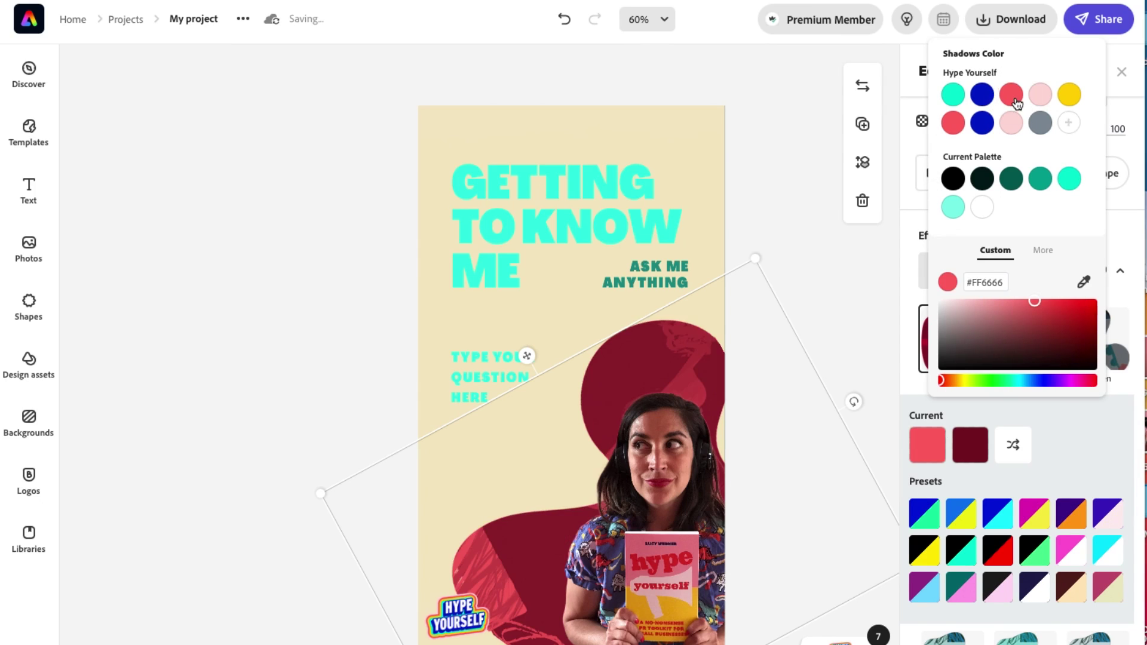
{"action": "left_click", "coordinate": [1040, 96]}
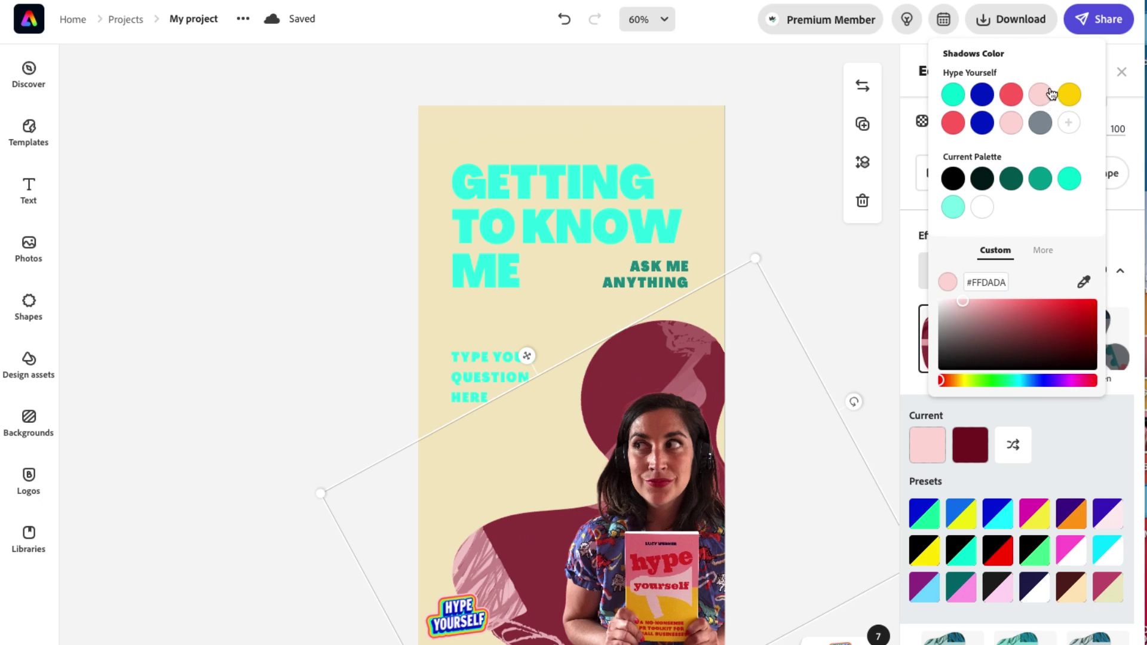
{"action": "left_click", "coordinate": [1094, 456]}
Step: Set the duotone highlights to brand coral red #FF6666
{"action": "left_click", "coordinate": [970, 445]}
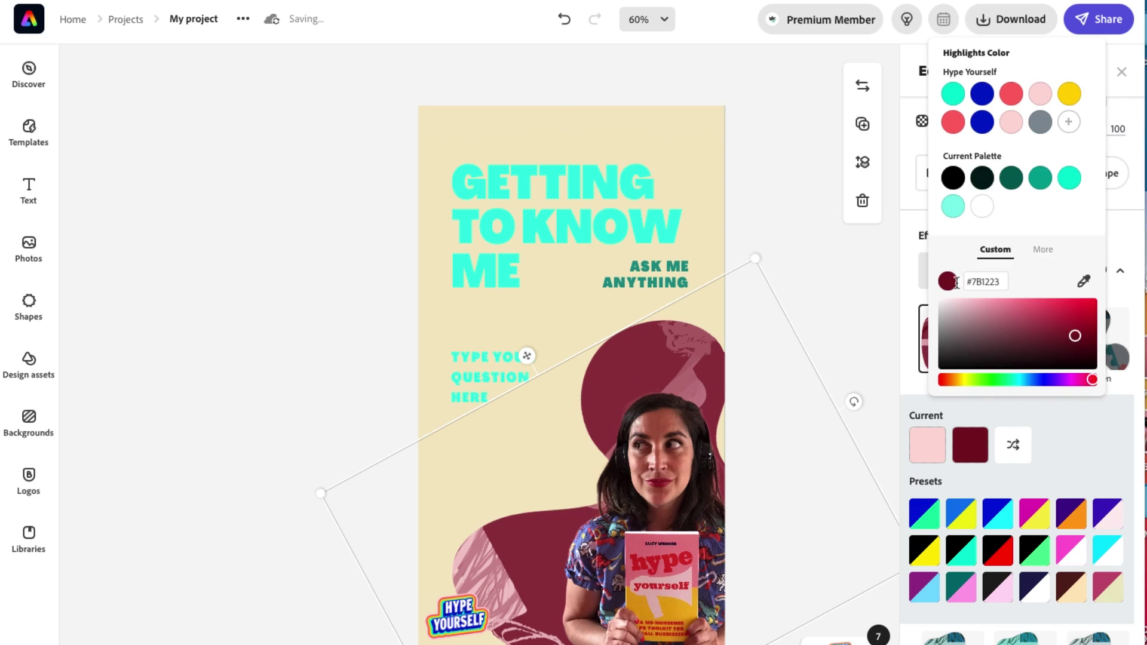
{"action": "left_click", "coordinate": [1007, 98]}
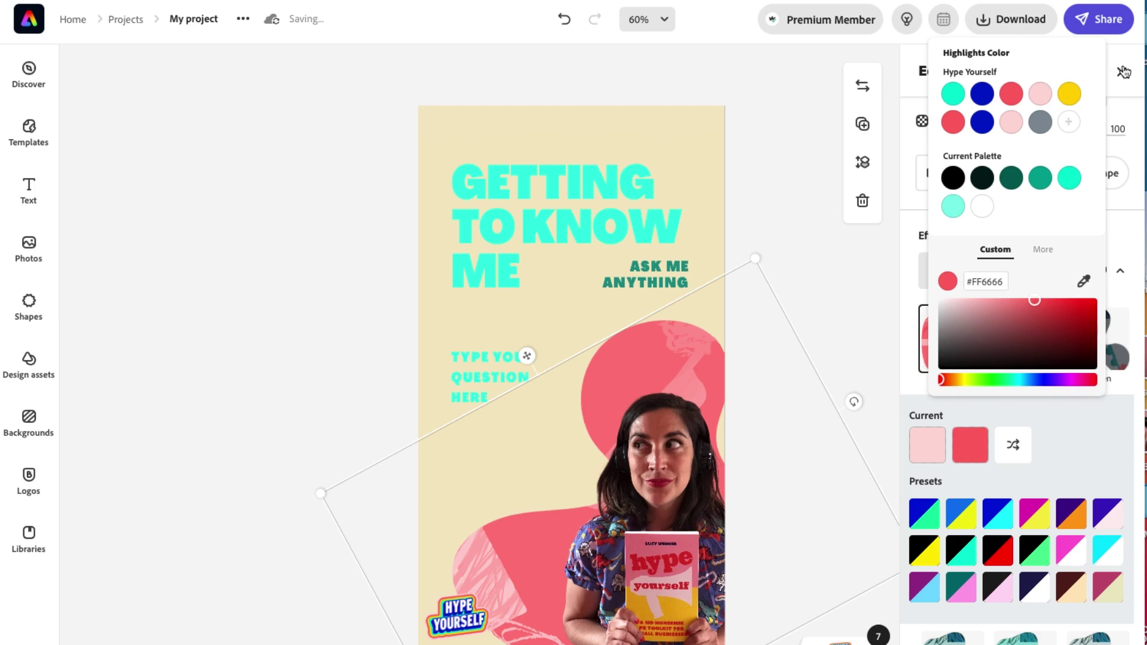
{"action": "left_click", "coordinate": [887, 270]}
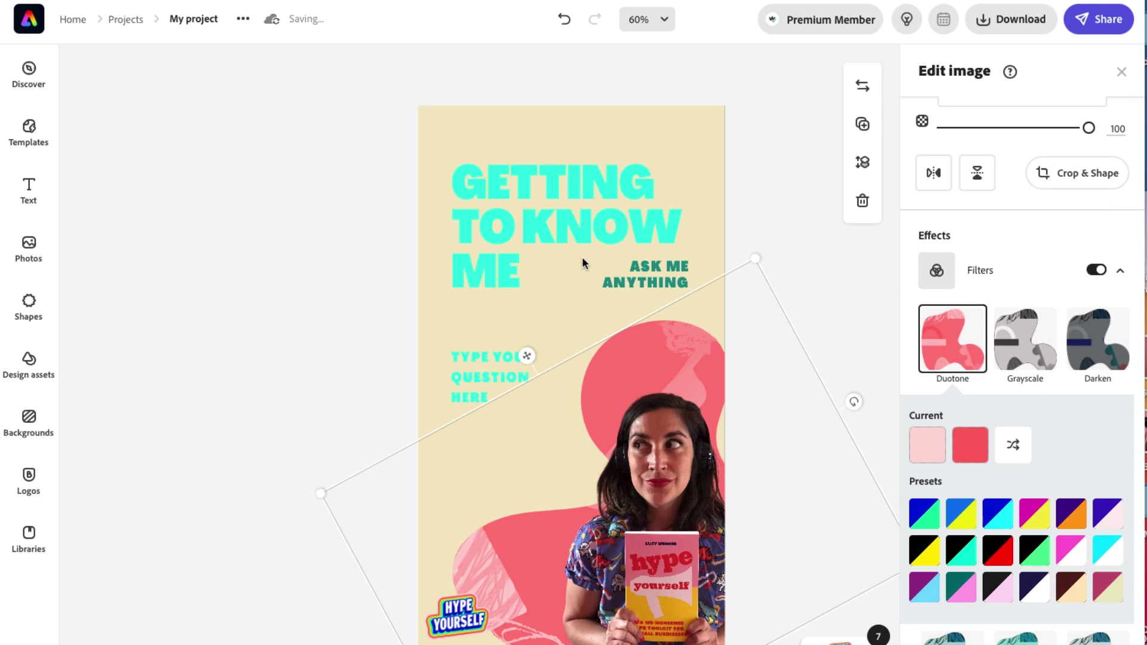
{"action": "left_click", "coordinate": [644, 271]}
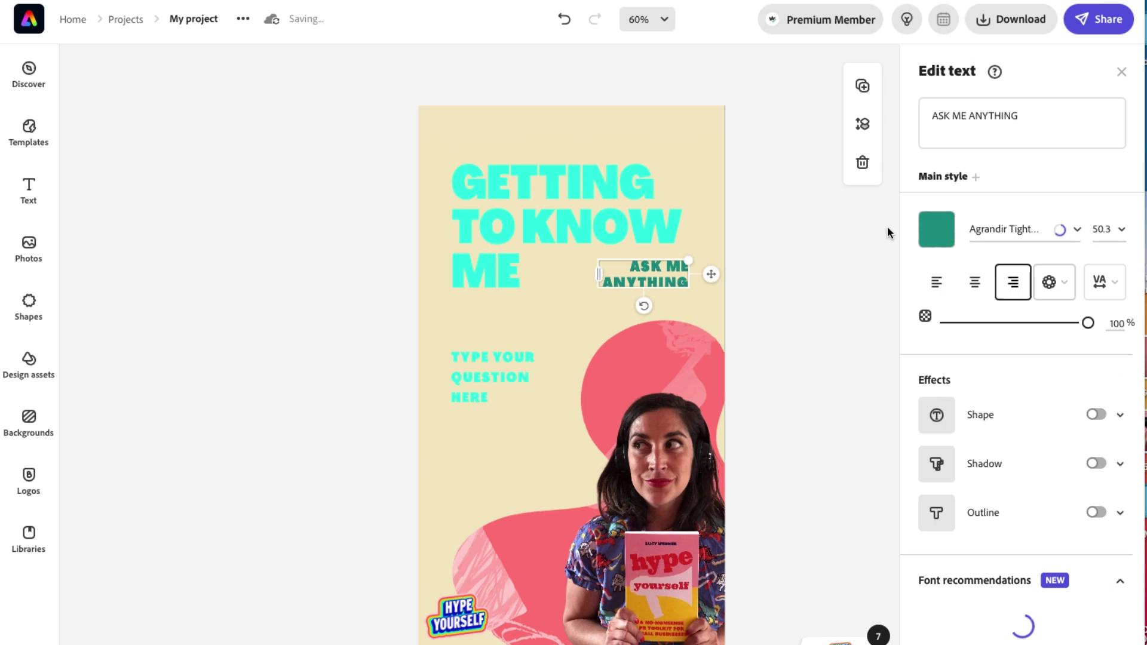
Step: Colour ASK ME ANYTHING and TYPE YOUR QUESTION HERE in the brand blue
{"action": "left_click", "coordinate": [1079, 233]}
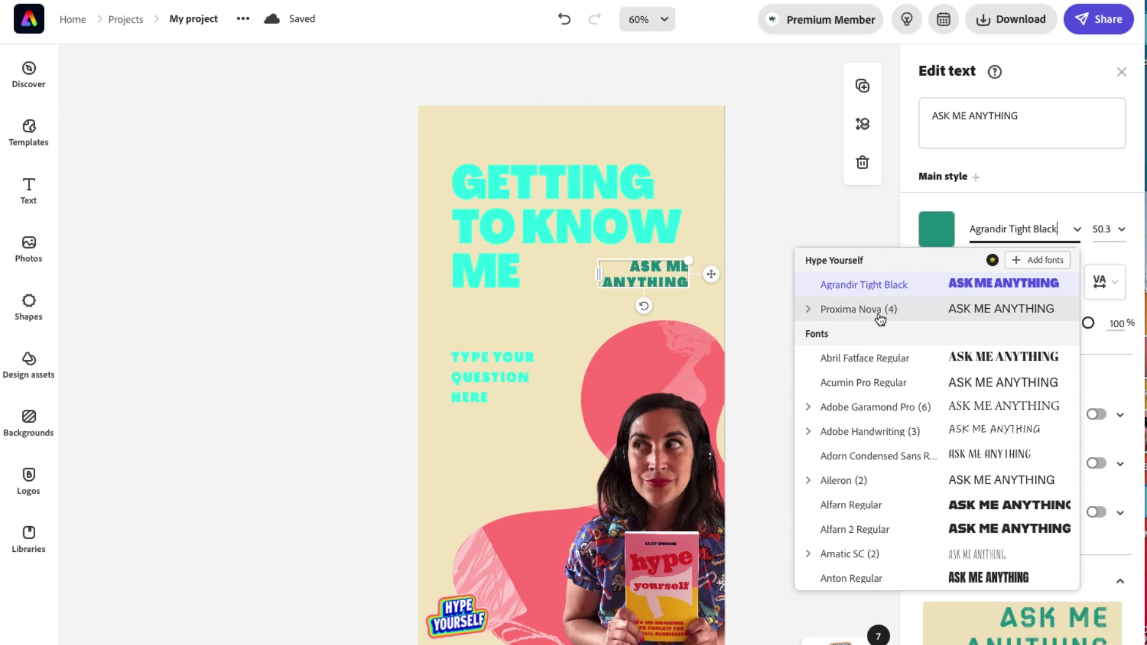
{"action": "left_click", "coordinate": [932, 236]}
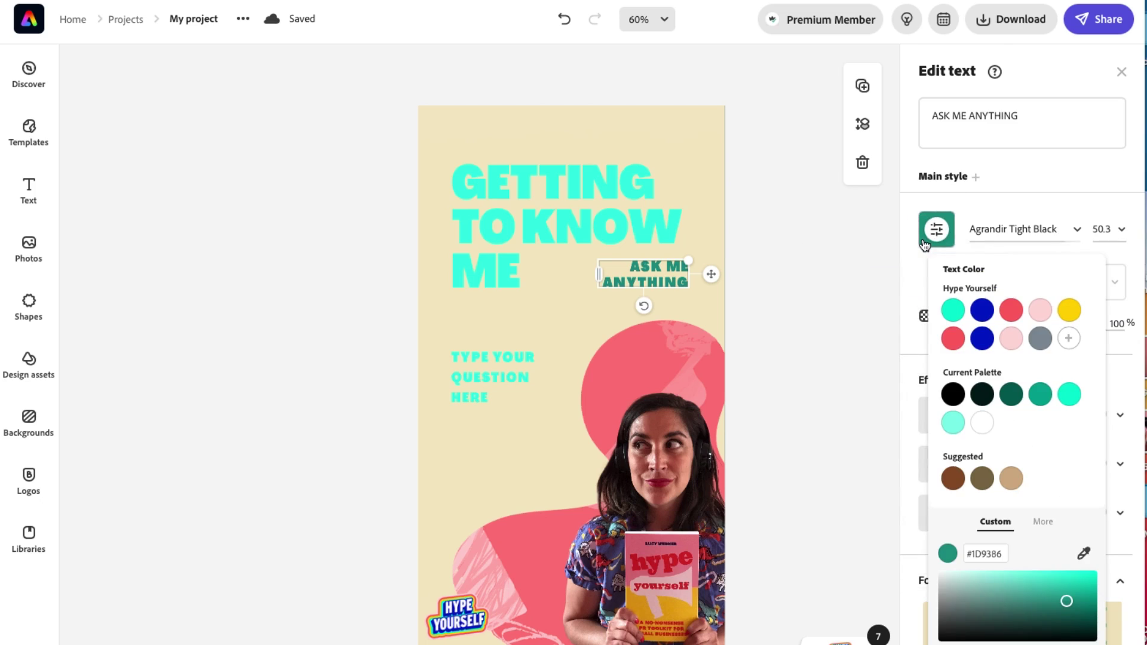
{"action": "left_click", "coordinate": [982, 311]}
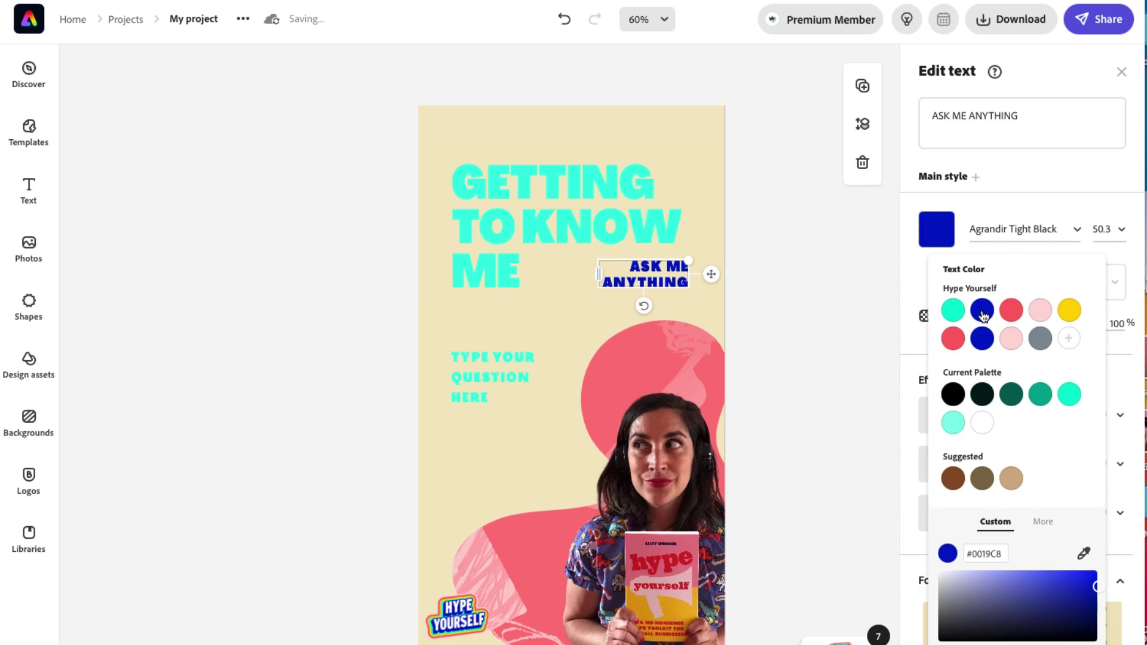
{"action": "left_click", "coordinate": [823, 307]}
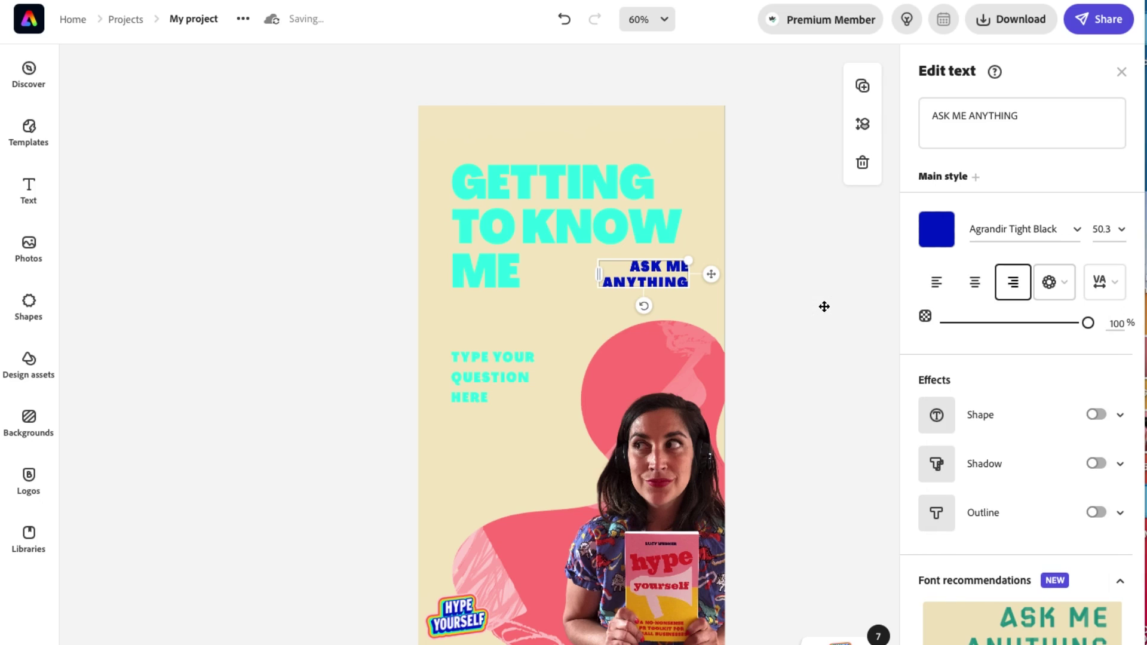
{"action": "left_click", "coordinate": [478, 365]}
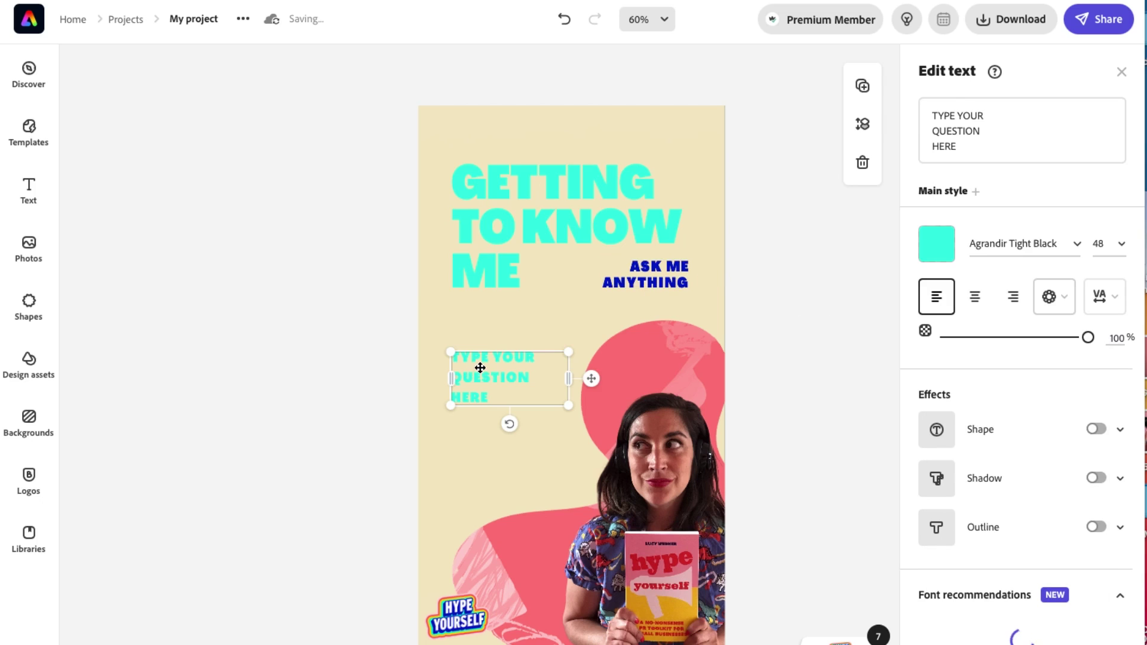
{"action": "left_click", "coordinate": [946, 258]}
{"action": "left_click", "coordinate": [782, 107]}
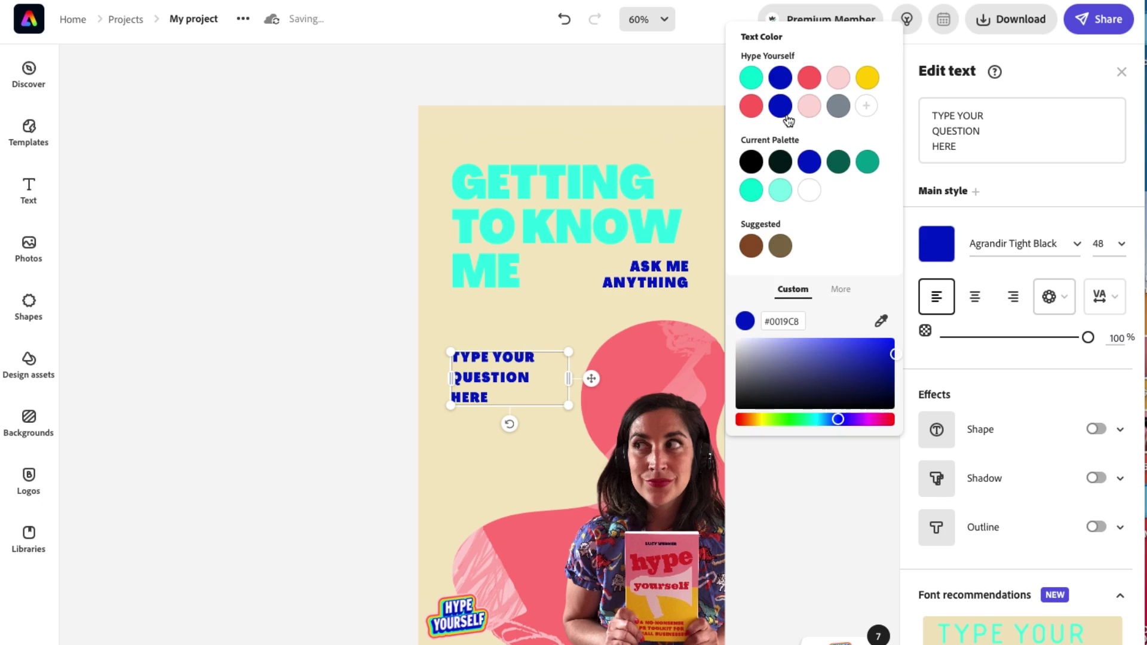
{"action": "left_click", "coordinate": [780, 469]}
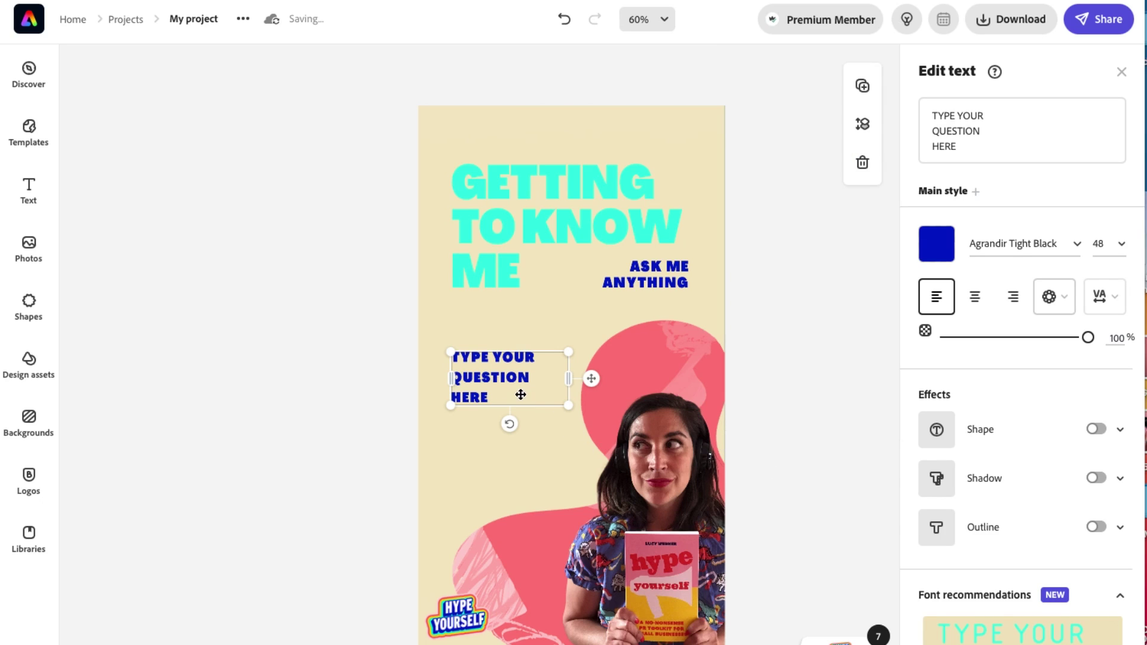
Step: Tighten line spacing to 12 on the question text and 62 on ASK ME ANYTHING
{"action": "left_click", "coordinate": [1104, 296]}
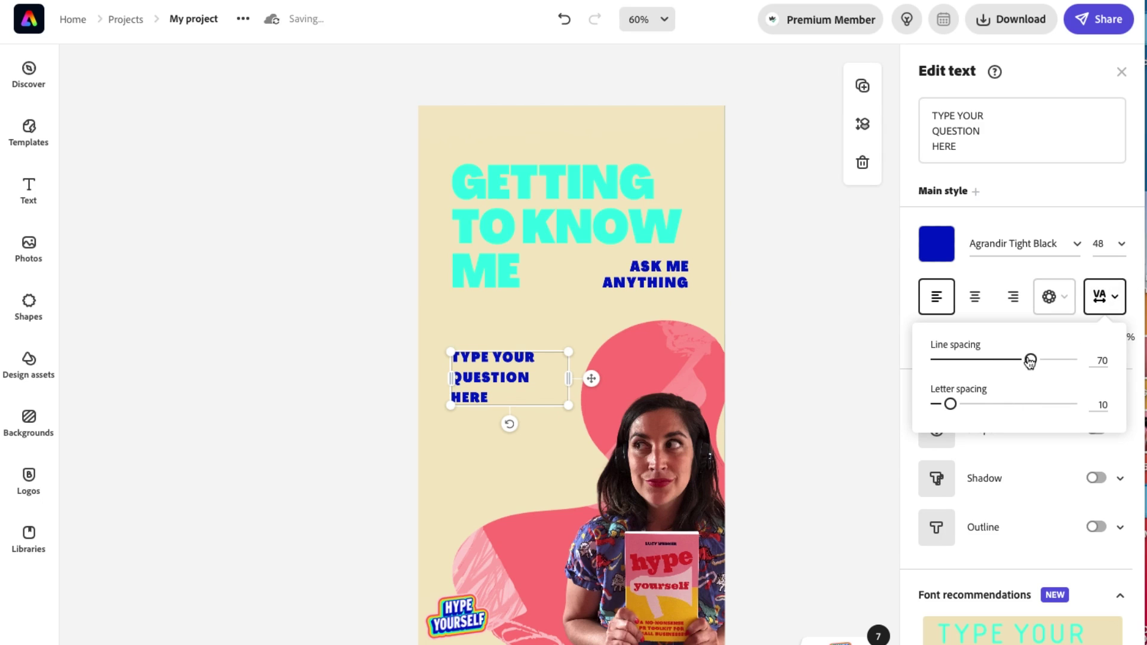
{"action": "left_click_drag", "start_coordinate": [1030, 360], "coordinate": [951, 361]}
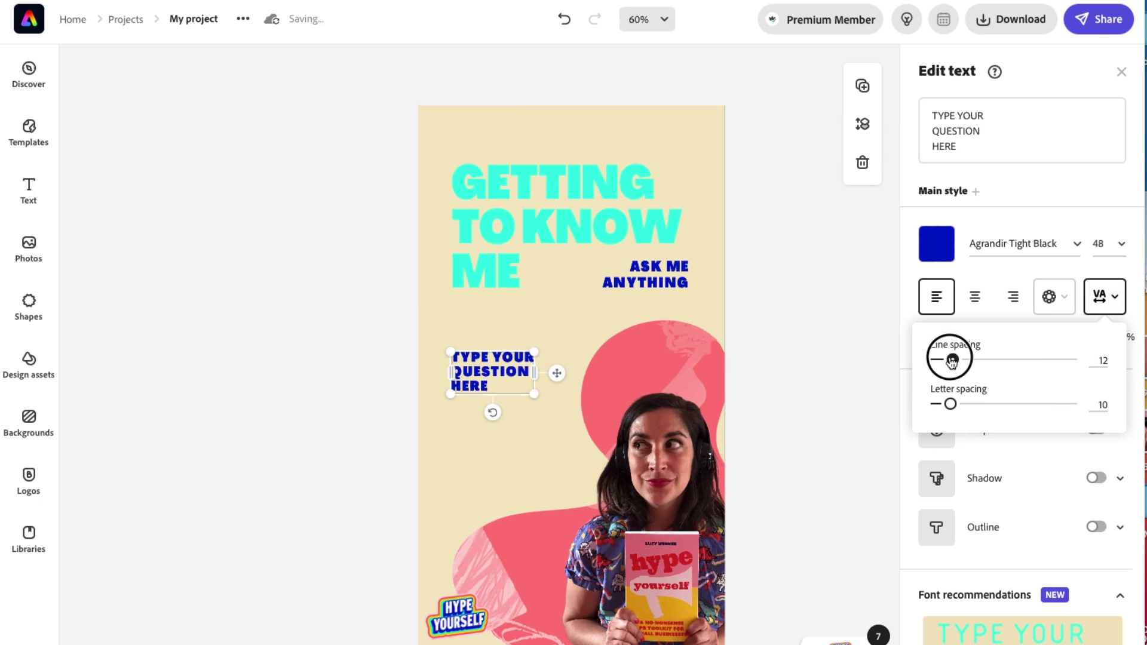
{"action": "left_click", "coordinate": [665, 282]}
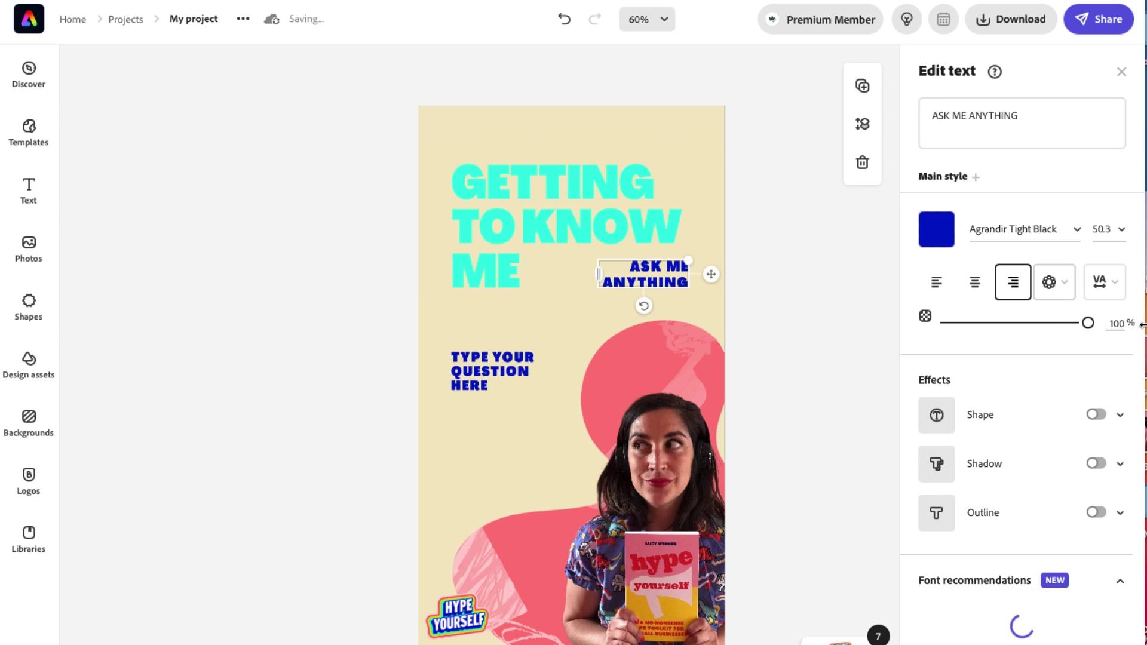
{"action": "left_click", "coordinate": [1113, 293]}
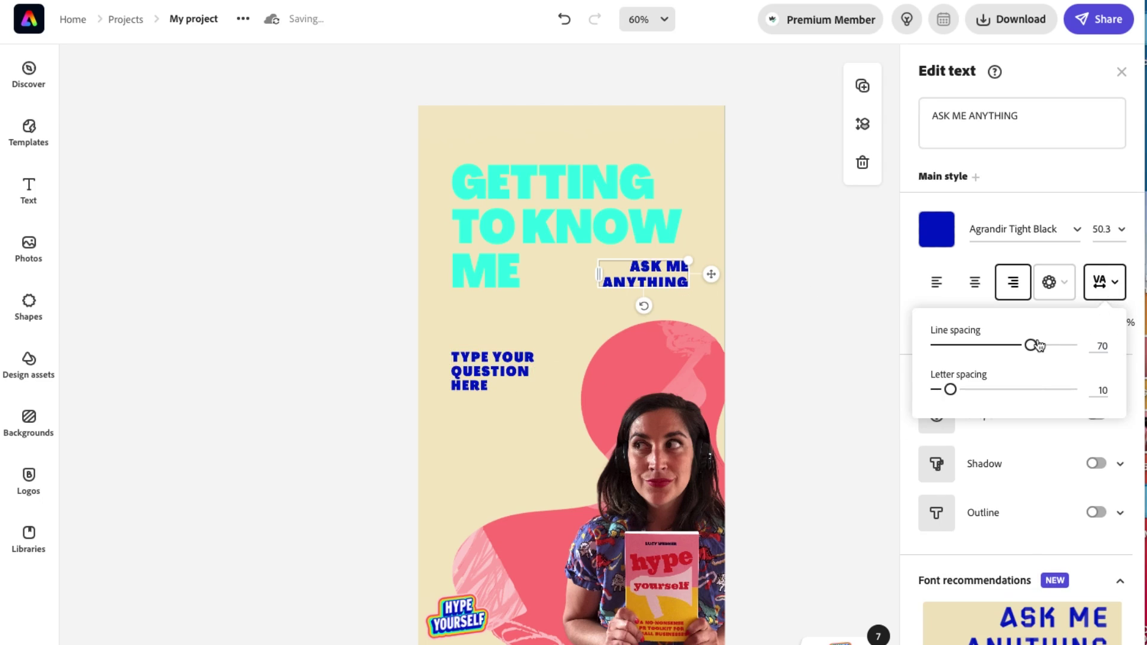
{"action": "left_click_drag", "start_coordinate": [1031, 344], "coordinate": [1004, 347]}
{"action": "left_click", "coordinate": [827, 338]}
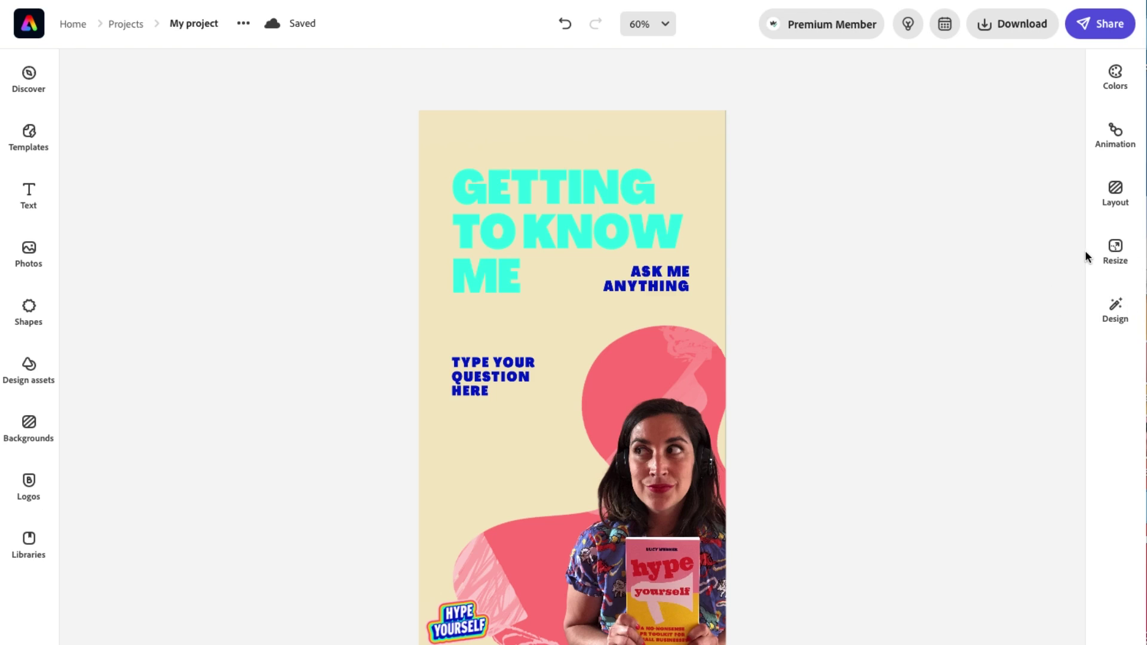
Step: Resize the story design to the widescreen landscape preset in the Resize panel
{"action": "left_click", "coordinate": [1117, 253]}
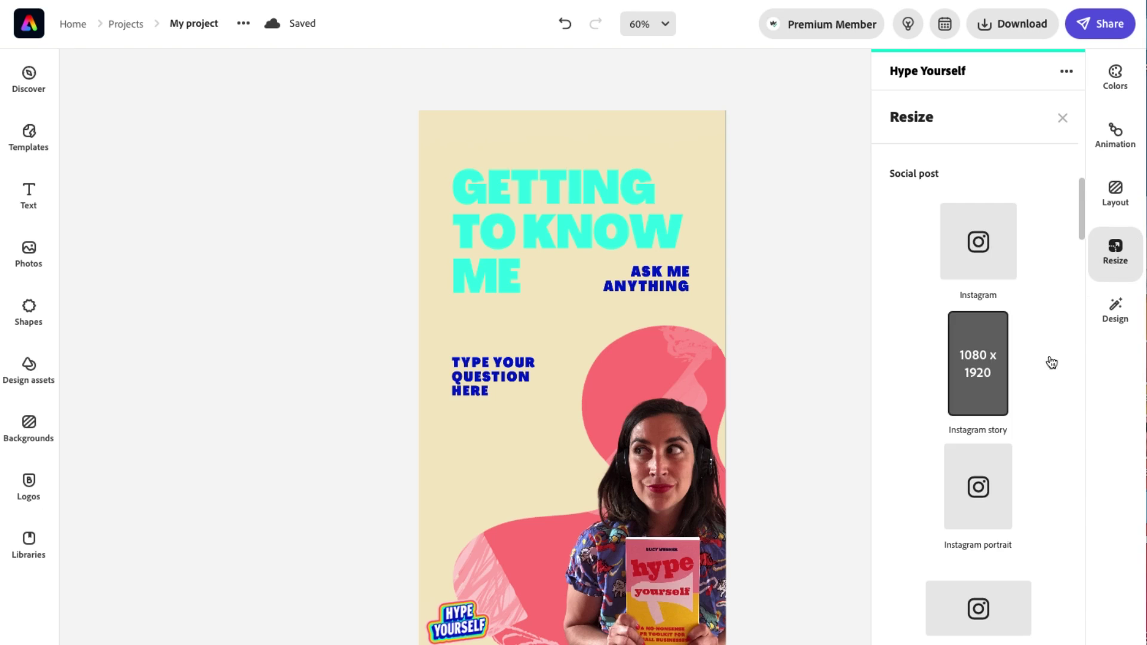
{"action": "scroll", "coordinate": [1015, 431], "scroll_direction": "down", "scroll_amount": 5}
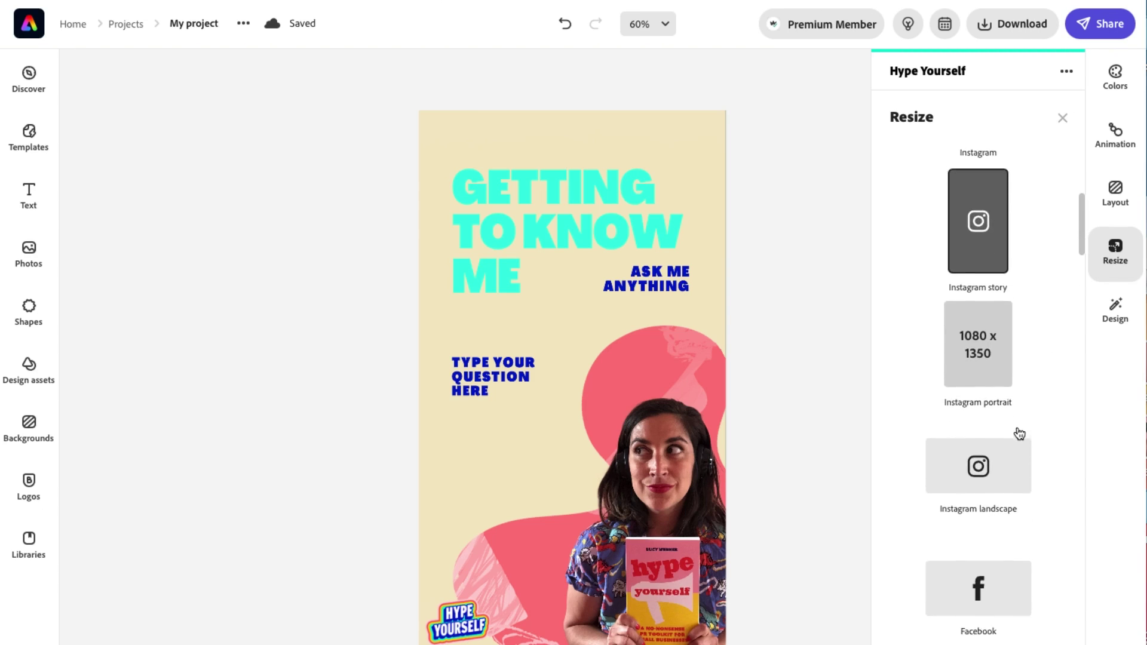
{"action": "scroll", "coordinate": [1019, 434], "scroll_direction": "down", "scroll_amount": 6}
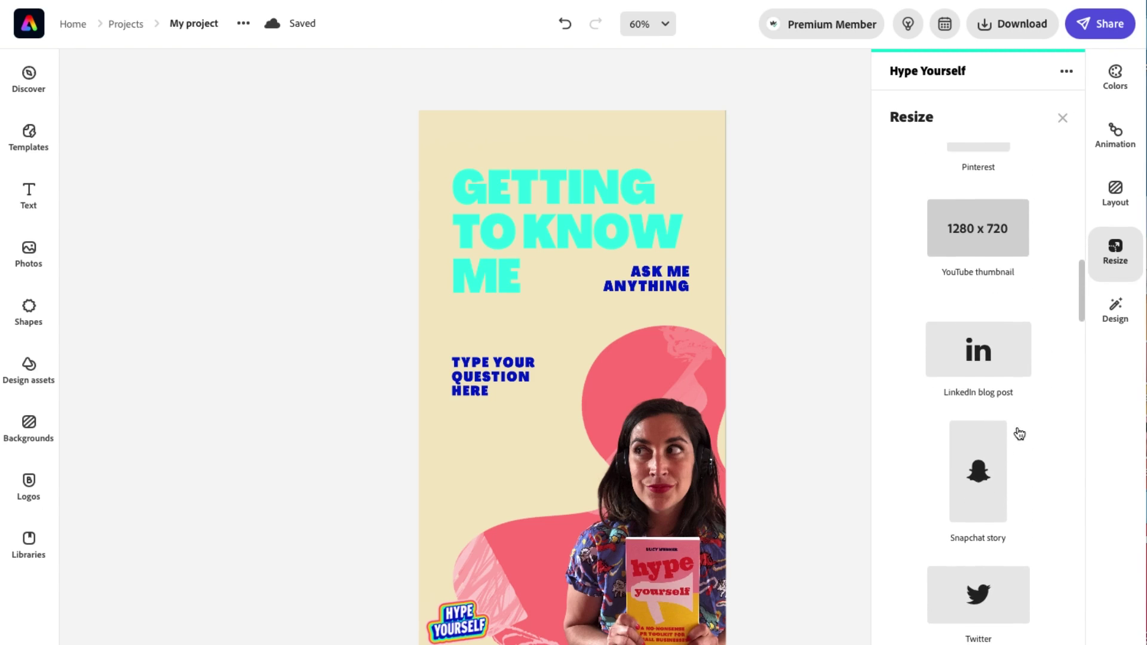
{"action": "scroll", "coordinate": [1019, 434], "scroll_direction": "down", "scroll_amount": 3}
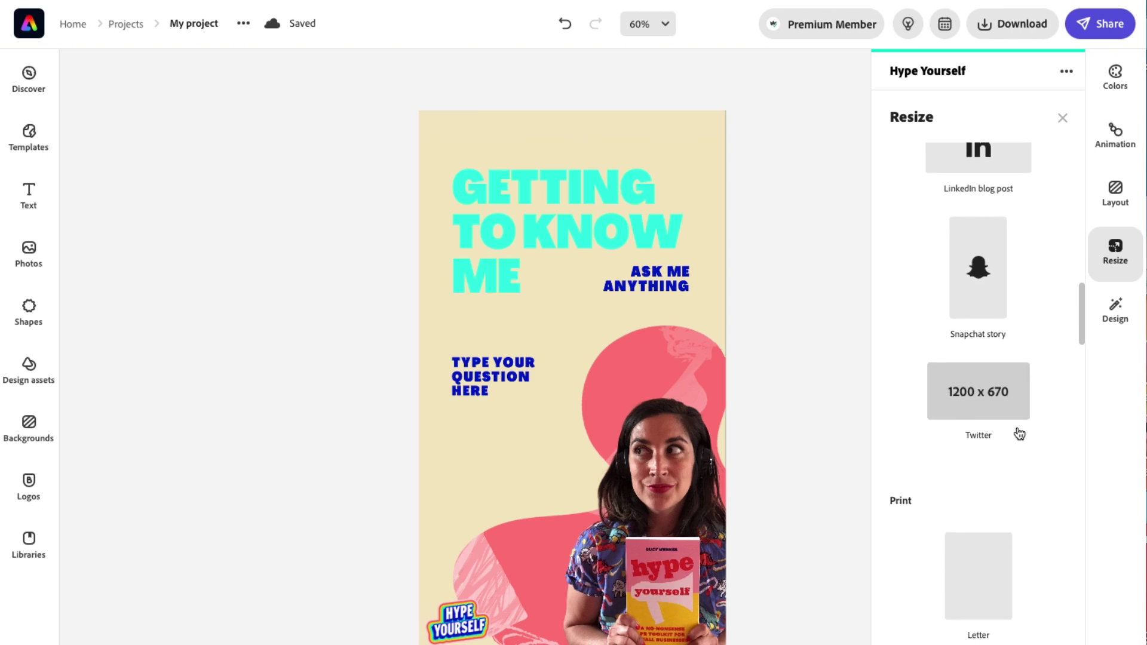
{"action": "scroll", "coordinate": [1019, 434], "scroll_direction": "down", "scroll_amount": 10}
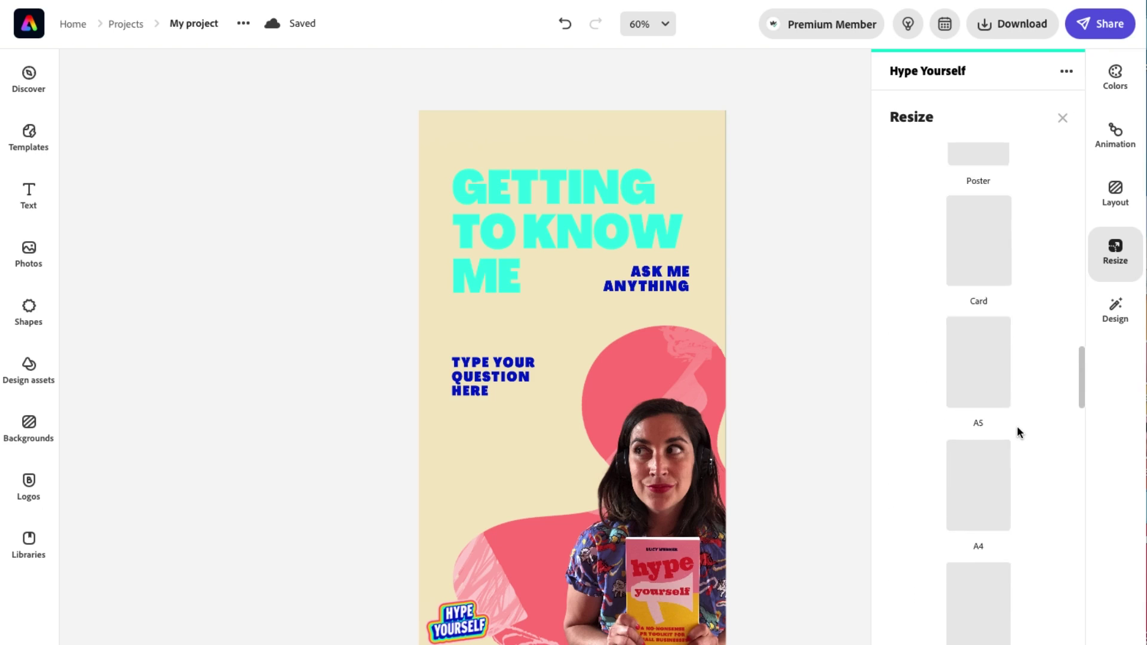
{"action": "scroll", "coordinate": [1017, 430], "scroll_direction": "down", "scroll_amount": 12}
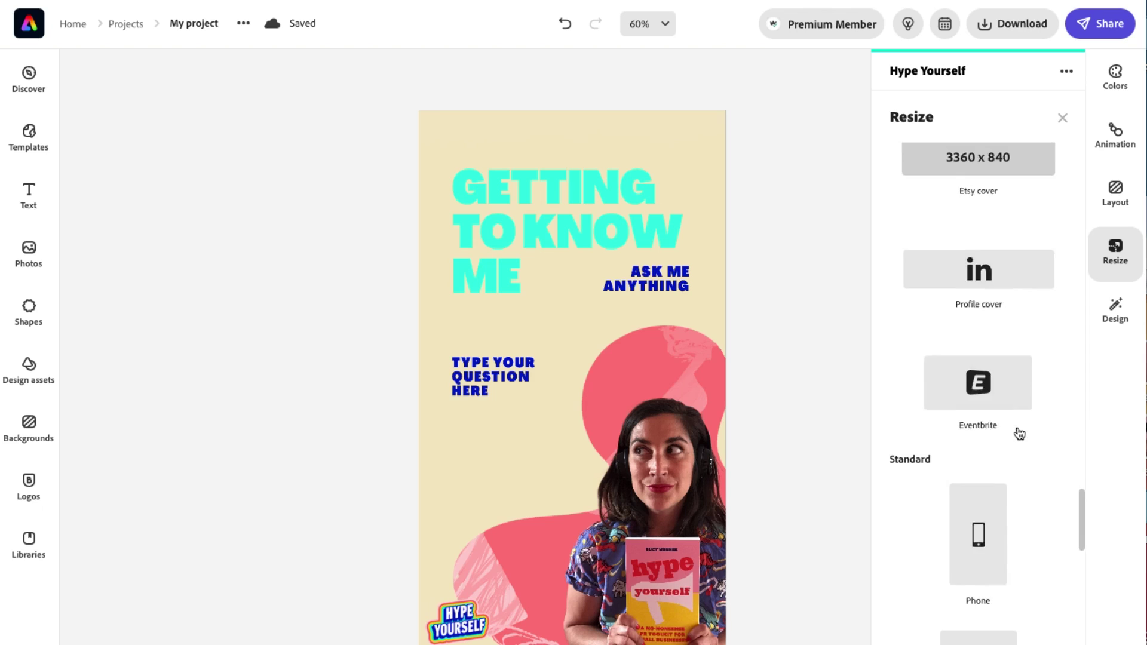
{"action": "scroll", "coordinate": [1019, 434], "scroll_direction": "down", "scroll_amount": 8}
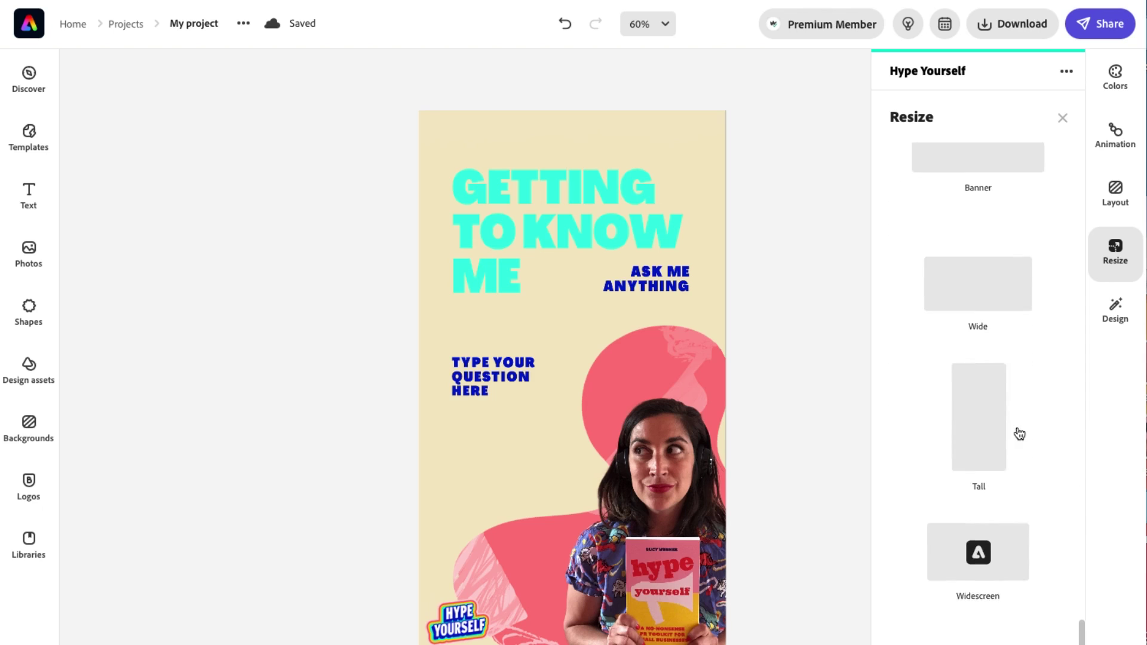
{"action": "scroll", "coordinate": [1019, 434], "scroll_direction": "down", "scroll_amount": 3}
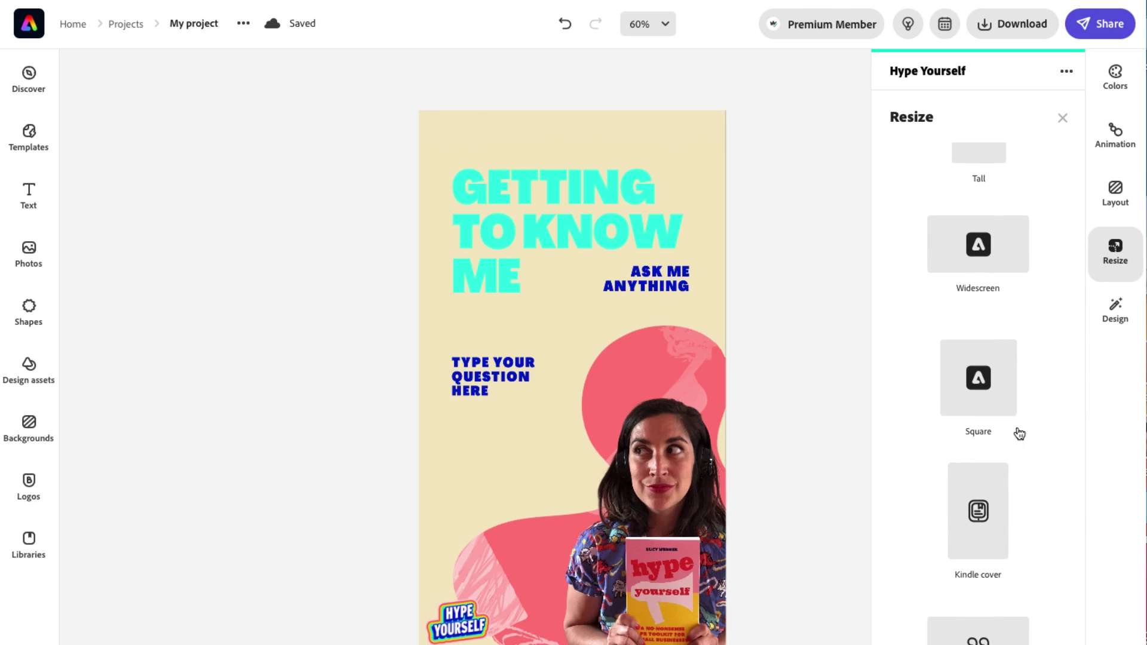
{"action": "left_click", "coordinate": [983, 629]}
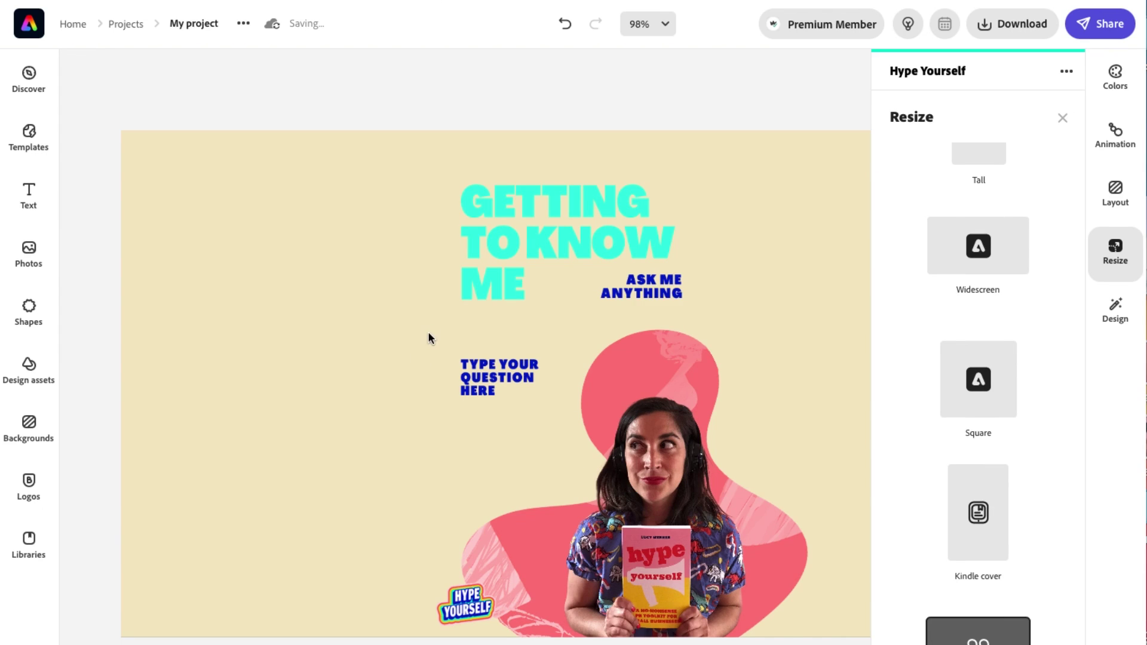
Step: Put the heading on one line at top left, move the question left, enlarge ASK ME ANYTHING
{"action": "left_click", "coordinate": [1062, 117]}
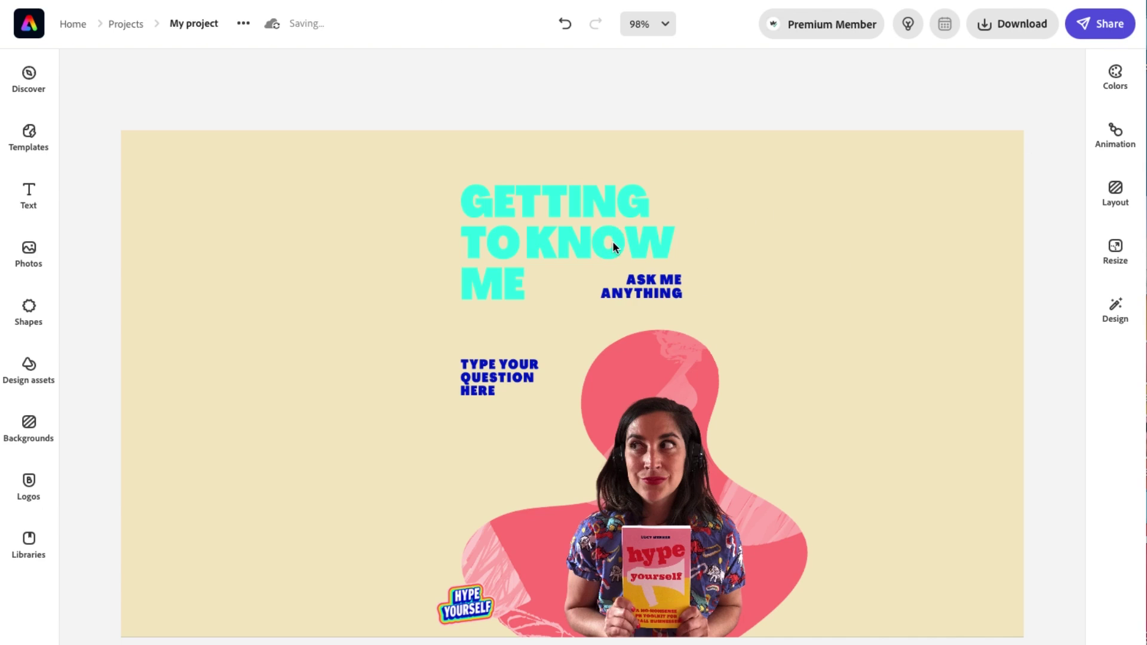
{"action": "left_click_drag", "start_coordinate": [564, 230], "coordinate": [228, 215]}
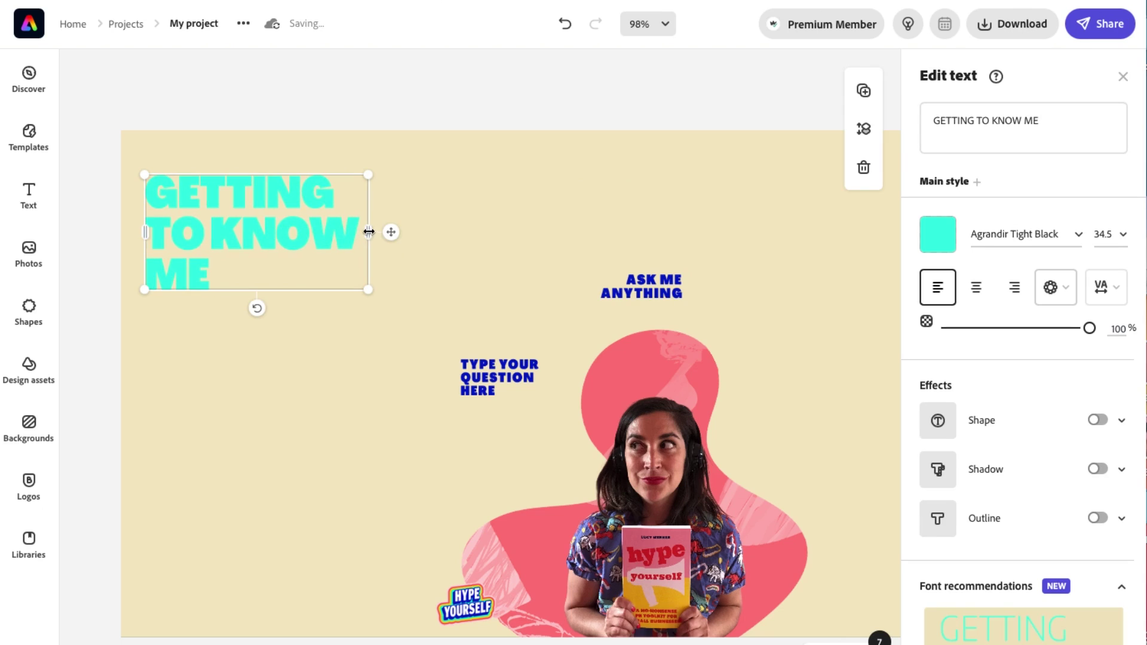
{"action": "left_click_drag", "start_coordinate": [369, 232], "coordinate": [633, 226]}
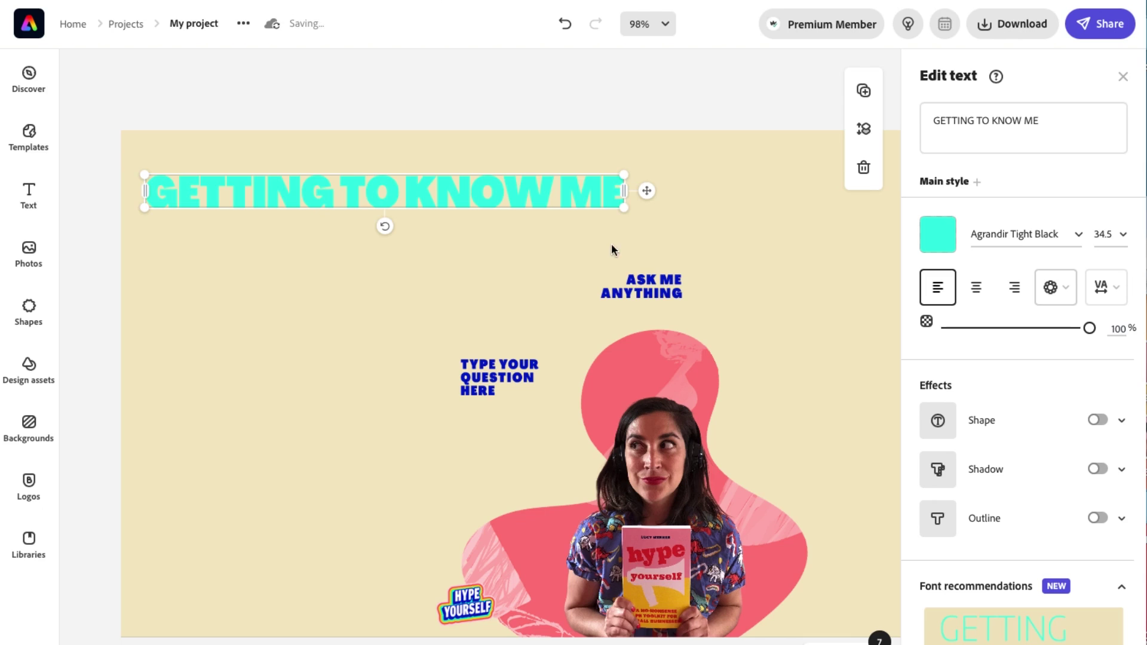
{"action": "left_click", "coordinate": [488, 374]}
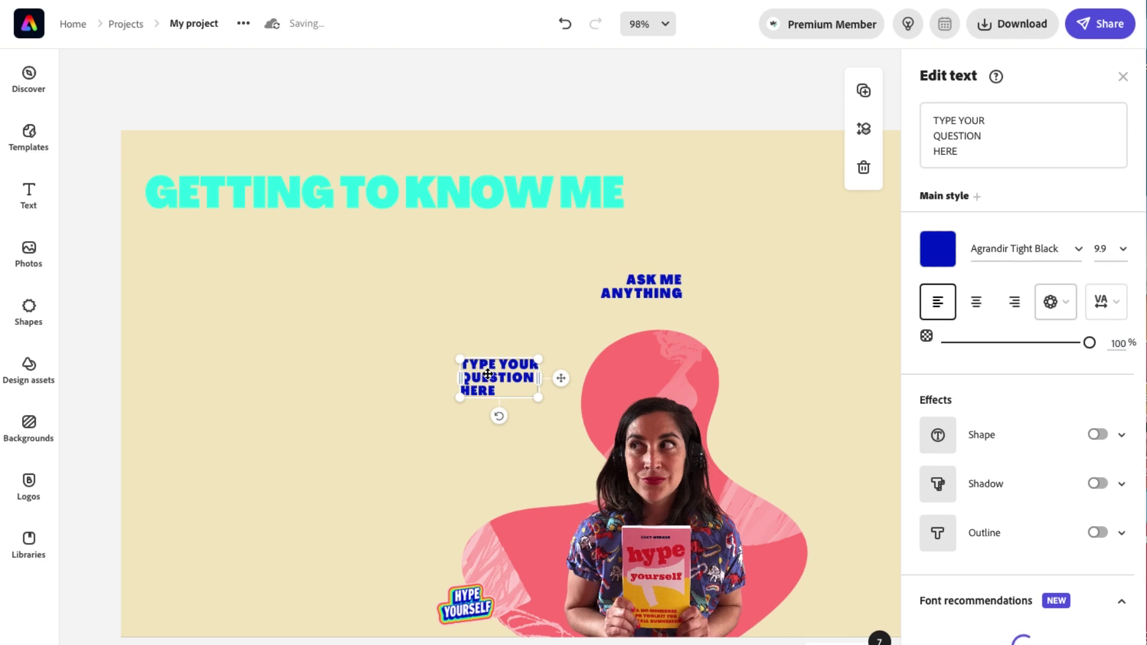
{"action": "left_click_drag", "start_coordinate": [561, 378], "coordinate": [366, 380]}
{"action": "left_click", "coordinate": [643, 291]}
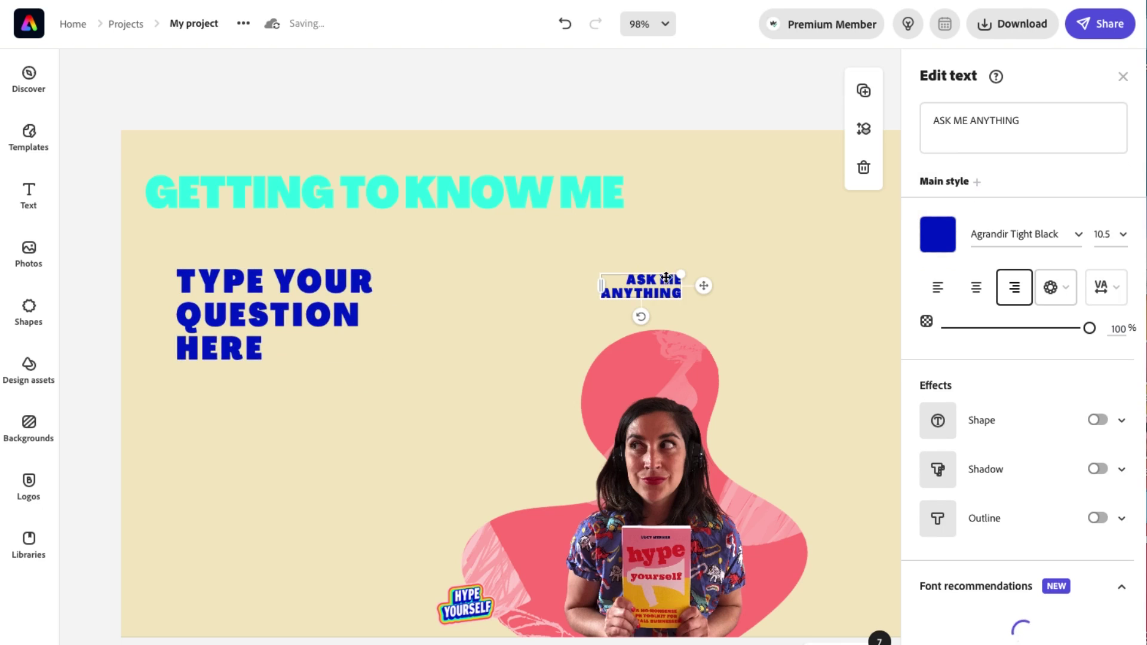
{"action": "left_click_drag", "start_coordinate": [684, 273], "coordinate": [894, 276]}
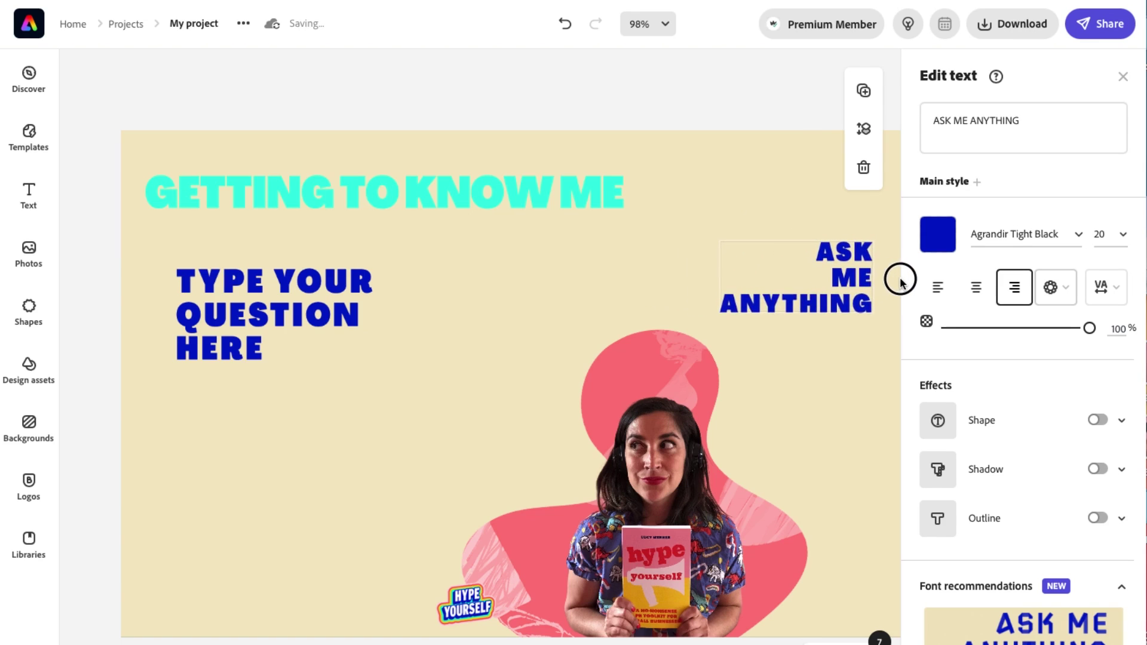
Step: Move the pink blob up and left and enlarge it behind the photo
{"action": "left_click", "coordinate": [640, 361]}
{"action": "left_click_drag", "start_coordinate": [619, 361], "coordinate": [547, 353]}
{"action": "left_click_drag", "start_coordinate": [652, 261], "coordinate": [722, 136]}
{"action": "left_click_drag", "start_coordinate": [650, 473], "coordinate": [592, 476]}
Step: Enlarge the woman cutout and place the HYPE YOURSELF sticker on her book
{"action": "left_click", "coordinate": [606, 497]}
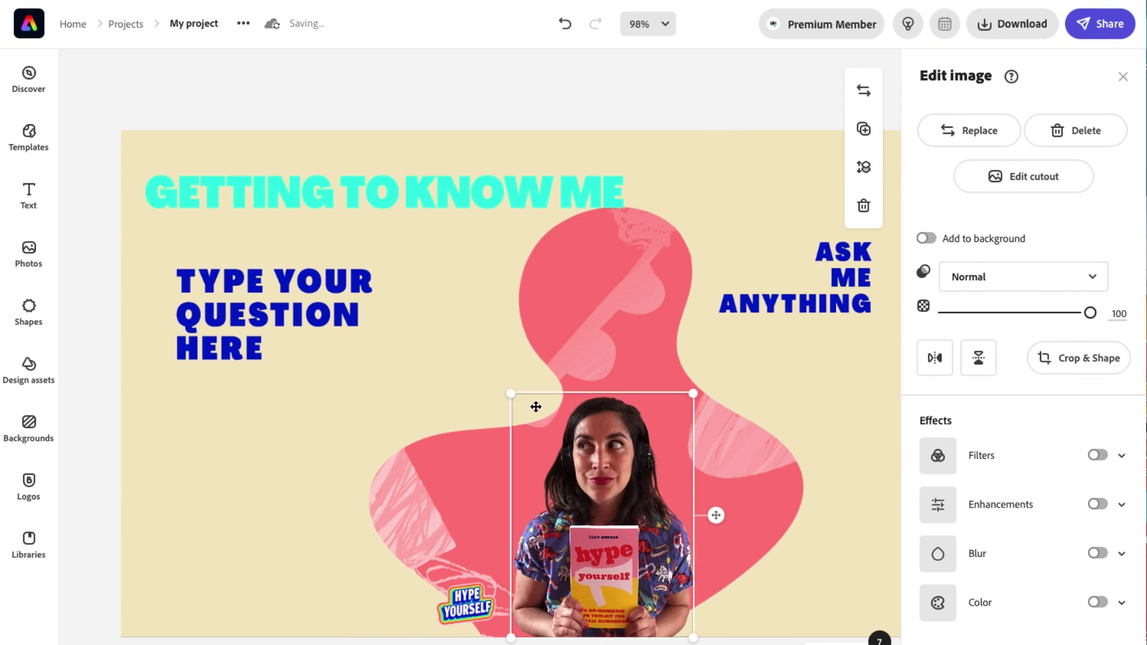
{"action": "left_click_drag", "start_coordinate": [510, 394], "coordinate": [441, 291]}
{"action": "left_click_drag", "start_coordinate": [565, 362], "coordinate": [581, 363]}
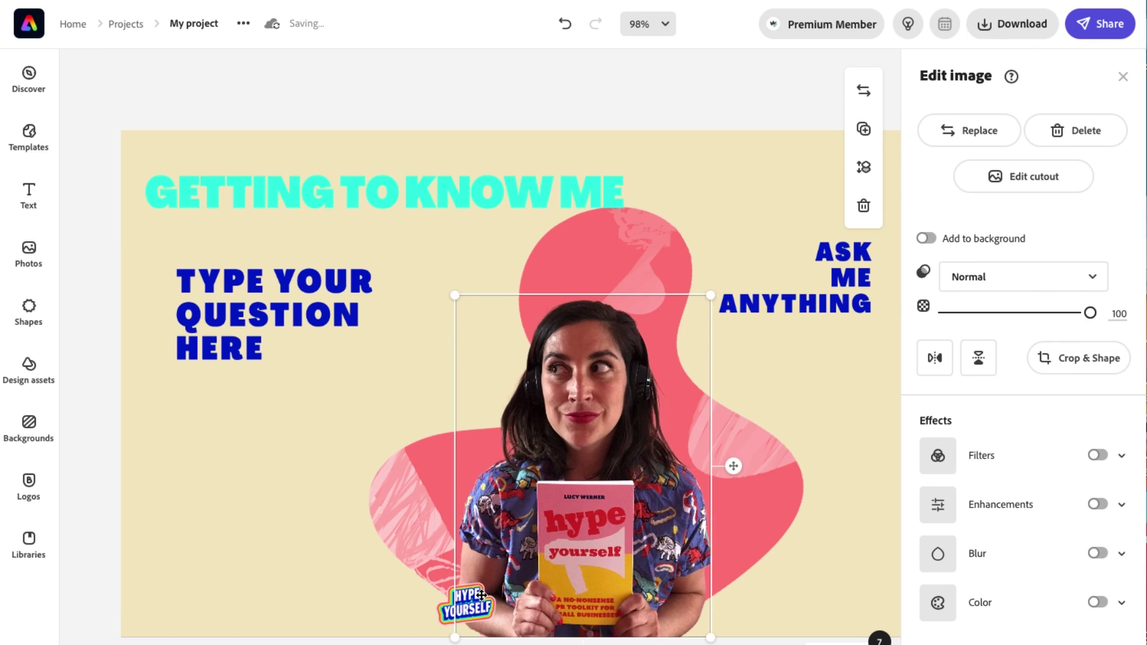
{"action": "left_click_drag", "start_coordinate": [481, 595], "coordinate": [584, 606]}
{"action": "left_click_drag", "start_coordinate": [582, 606], "coordinate": [583, 607]}
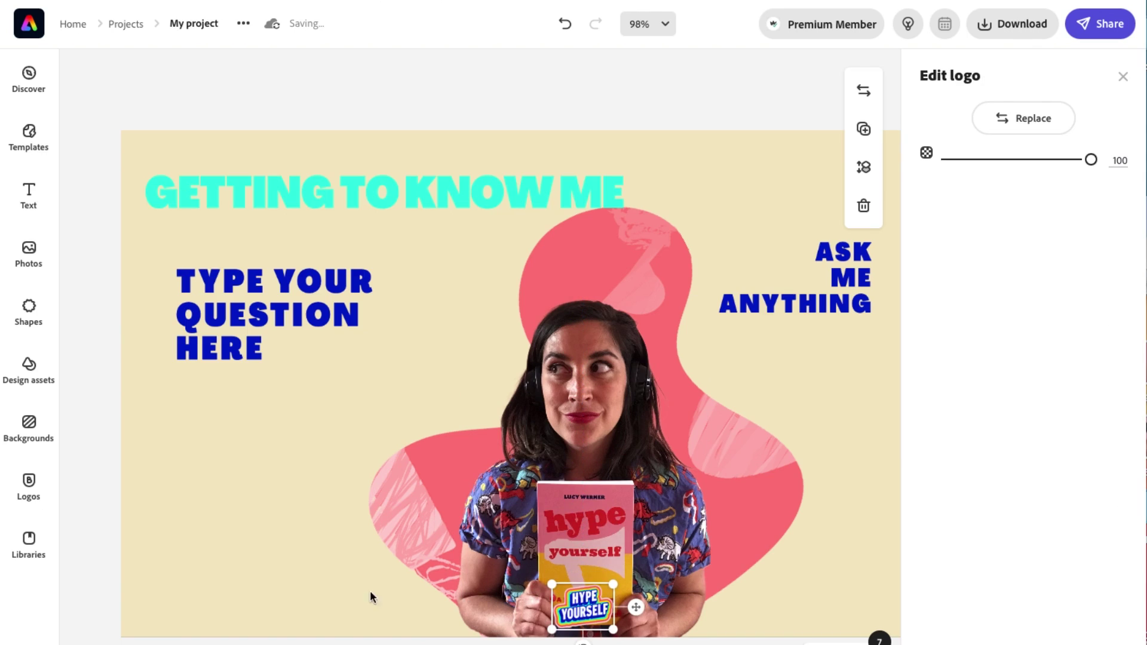
Step: Align the GETTING TO KNOW ME title with the question text and lower ASK ME ANYTHING
{"action": "left_click", "coordinate": [368, 204]}
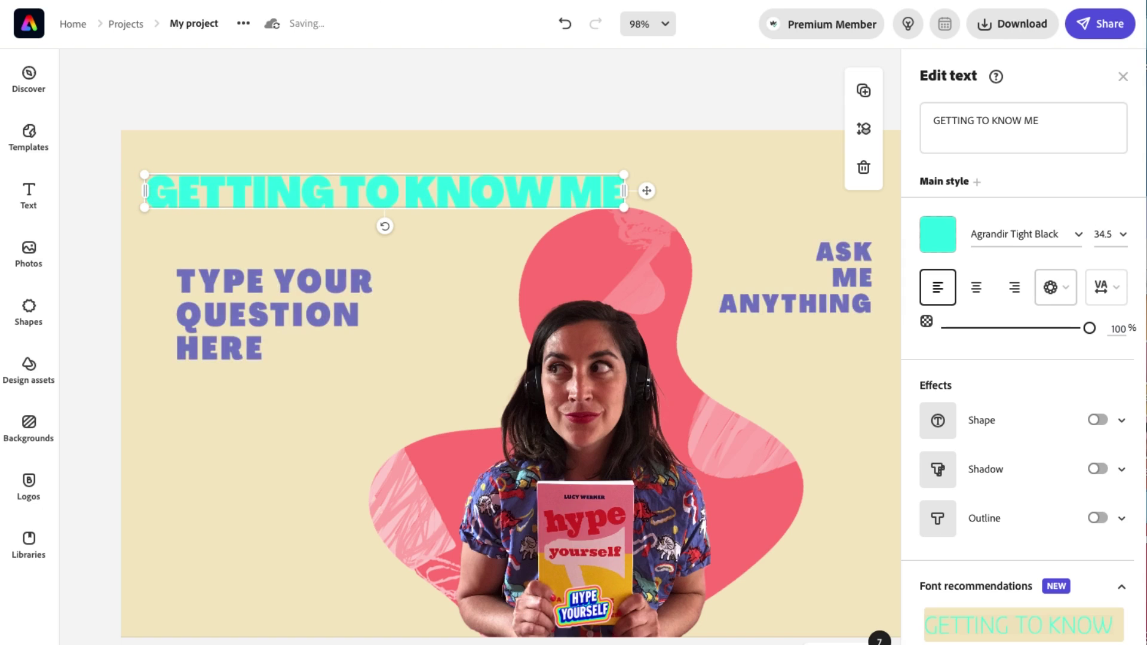
{"action": "mouse_move", "coordinate": [311, 189]}
{"action": "left_mouse_down"}
{"action": "mouse_move", "coordinate": [335, 189]}
{"action": "mouse_move", "coordinate": [333, 281]}
{"action": "mouse_move", "coordinate": [330, 198]}
{"action": "left_mouse_up"}
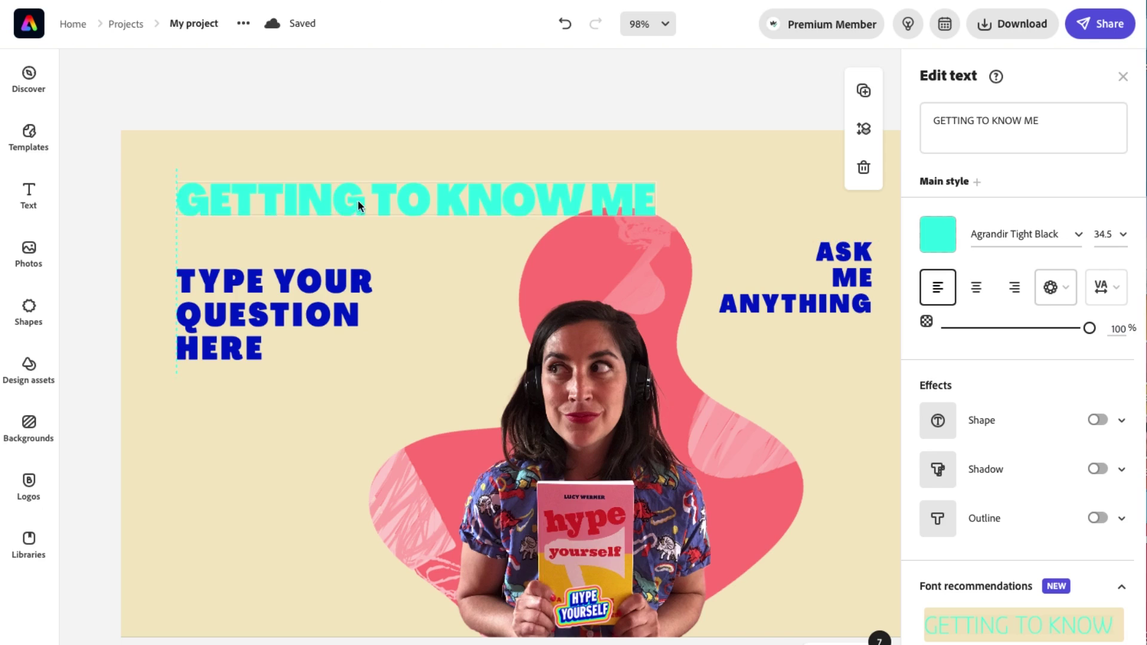
{"action": "left_click_drag", "start_coordinate": [848, 258], "coordinate": [850, 275]}
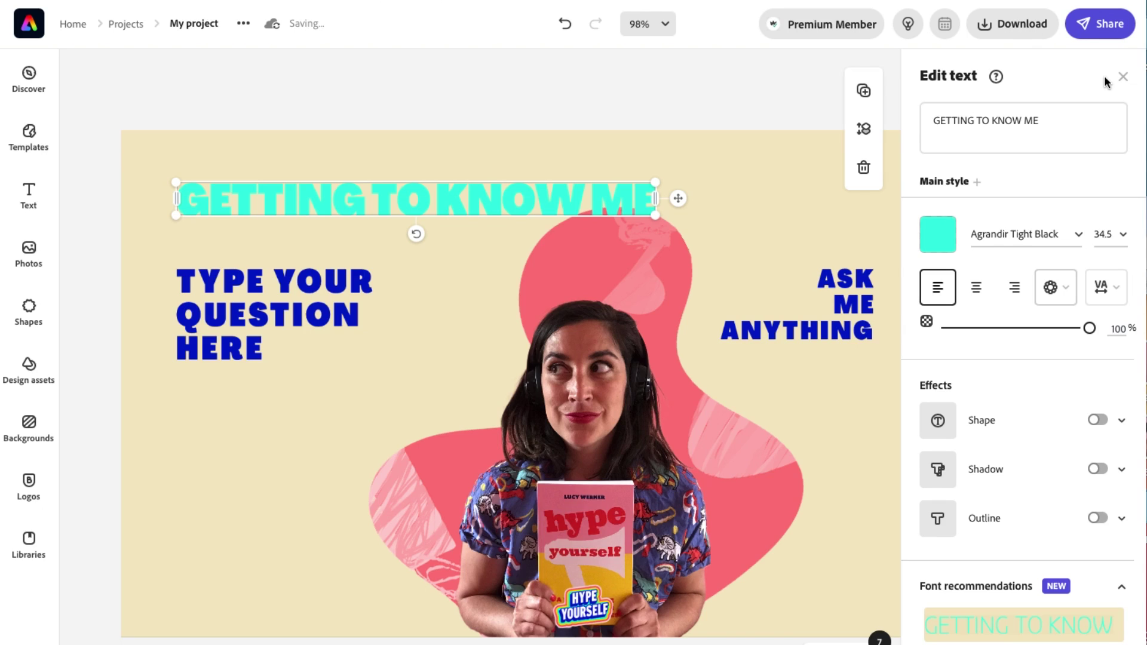
{"action": "left_click", "coordinate": [1000, 30]}
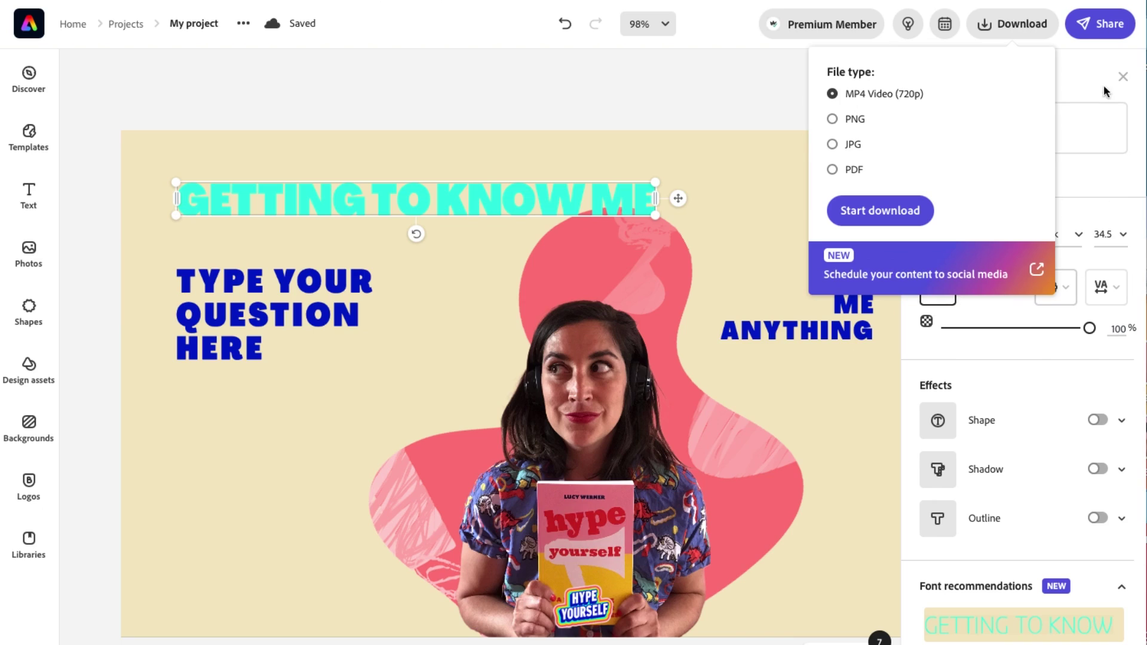
{"action": "left_click", "coordinate": [1125, 81]}
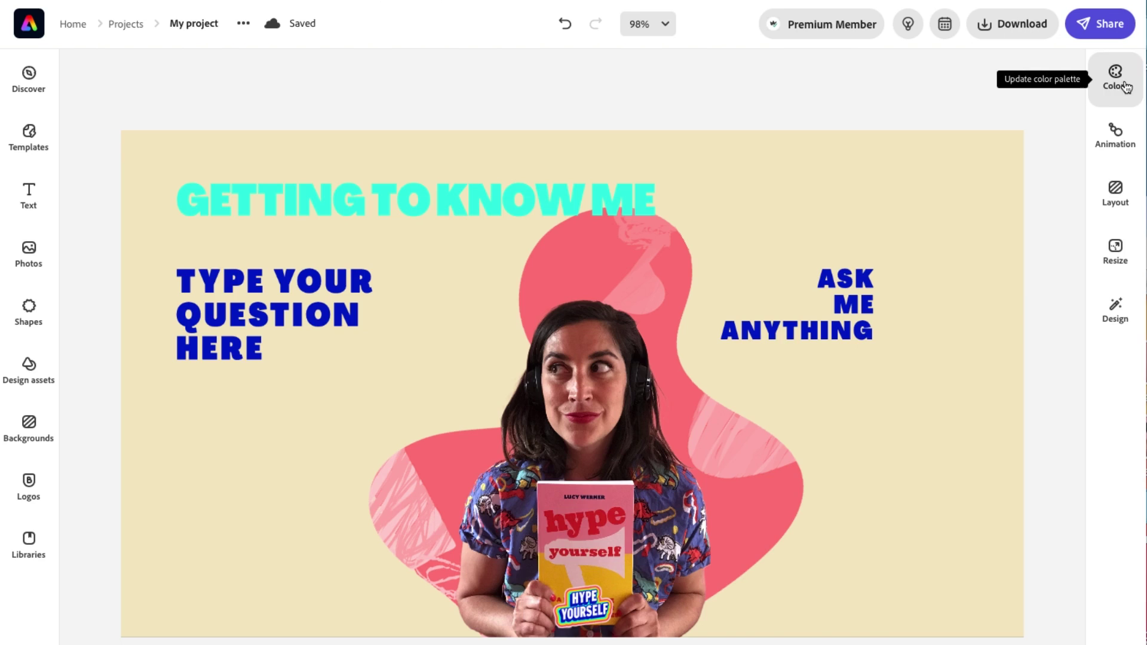
Step: Drag the ASK ME ANYTHING text right and slightly up along the guide, opposite the question text
{"action": "left_click", "coordinate": [839, 326]}
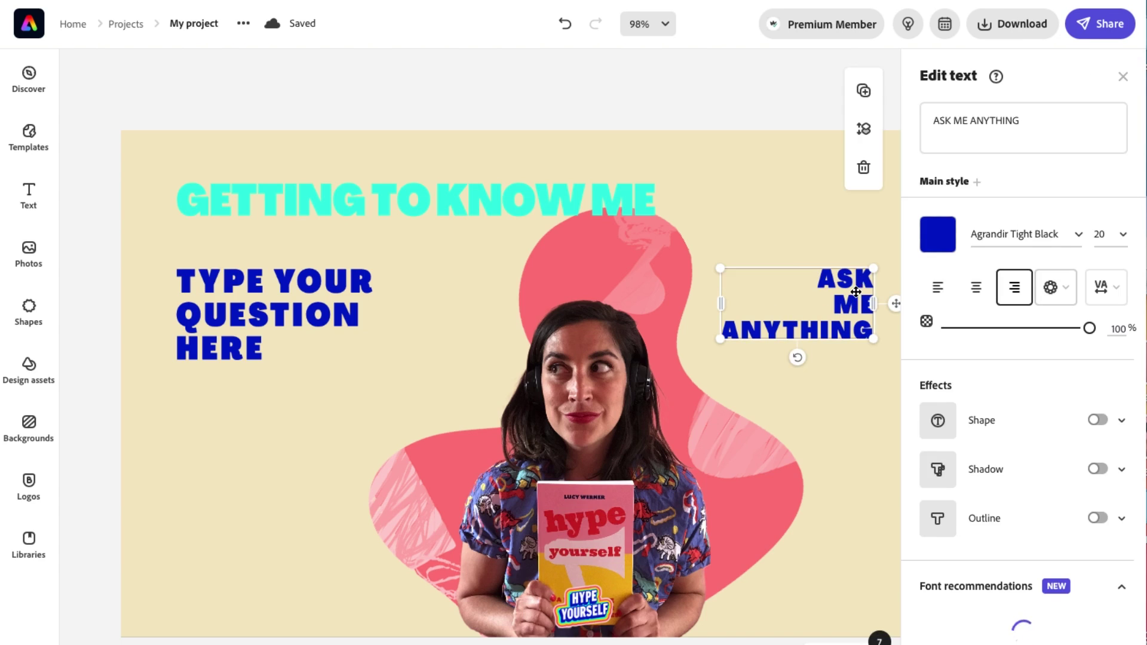
{"action": "left_click_drag", "start_coordinate": [847, 307], "coordinate": [913, 291]}
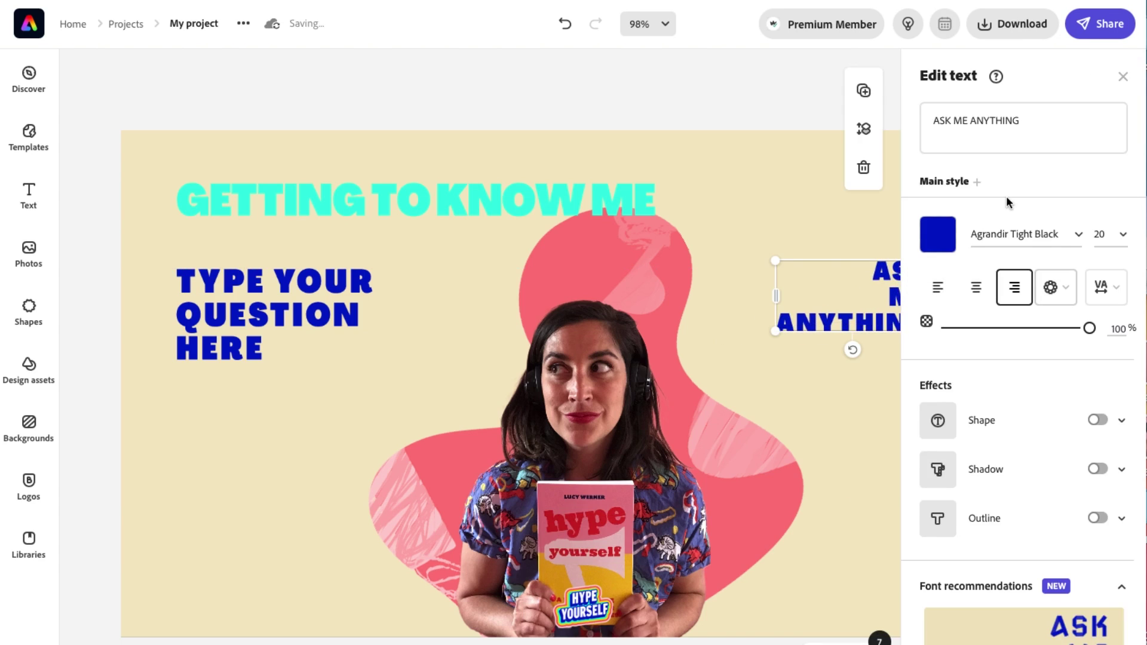
{"action": "left_click", "coordinate": [1123, 76]}
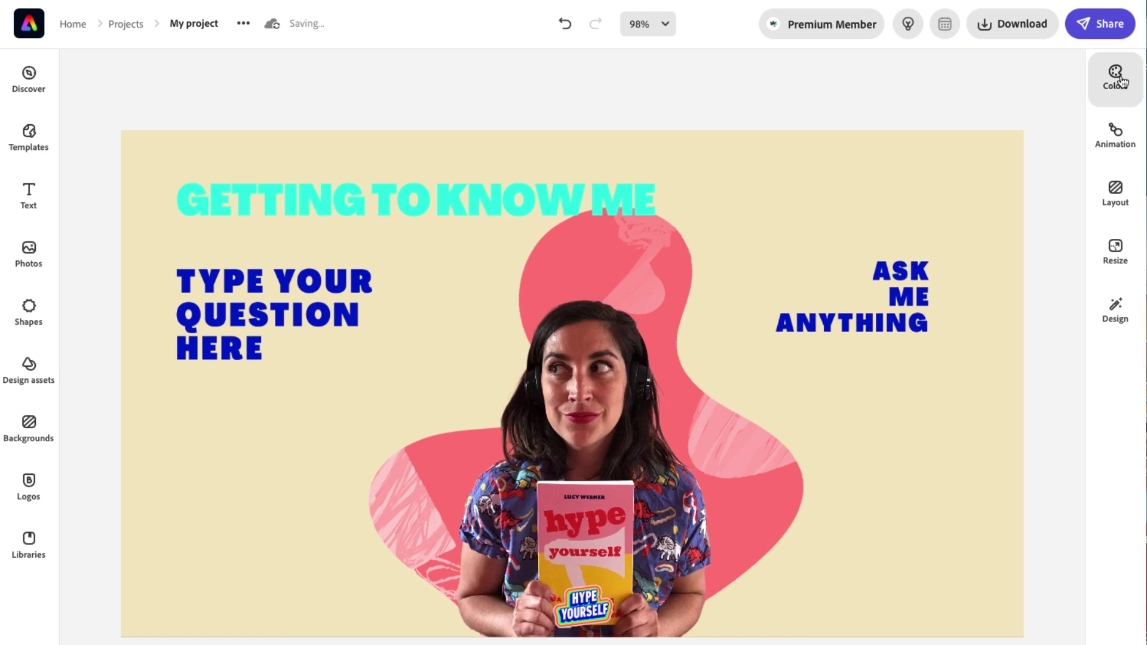
{"action": "left_click", "coordinate": [903, 311]}
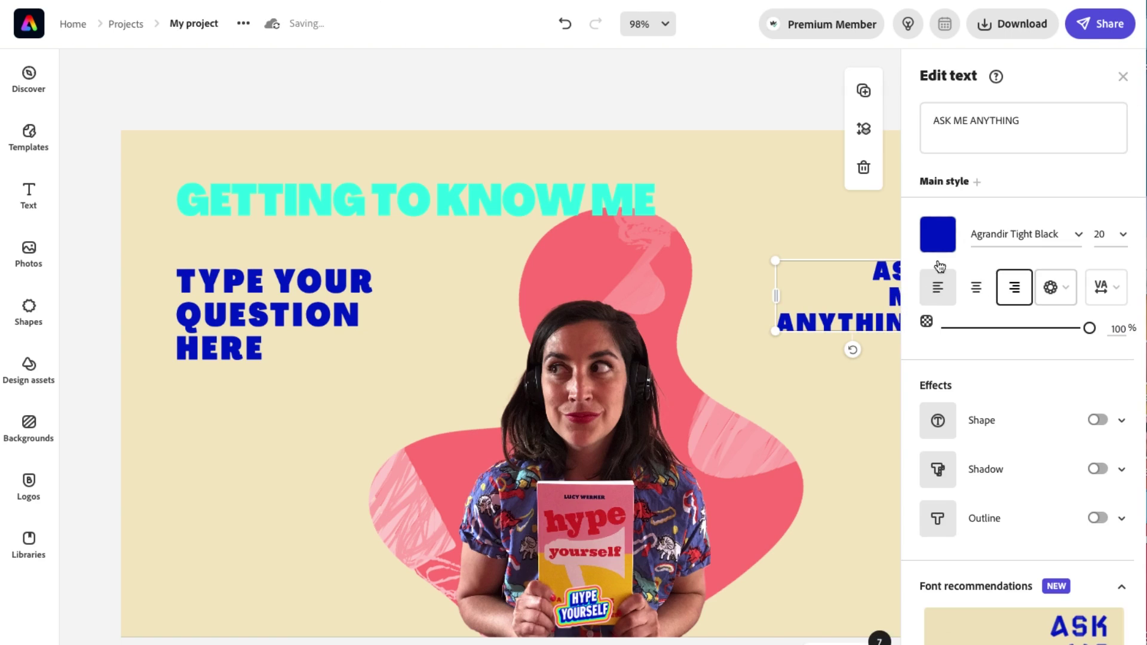
{"action": "left_click", "coordinate": [1123, 77]}
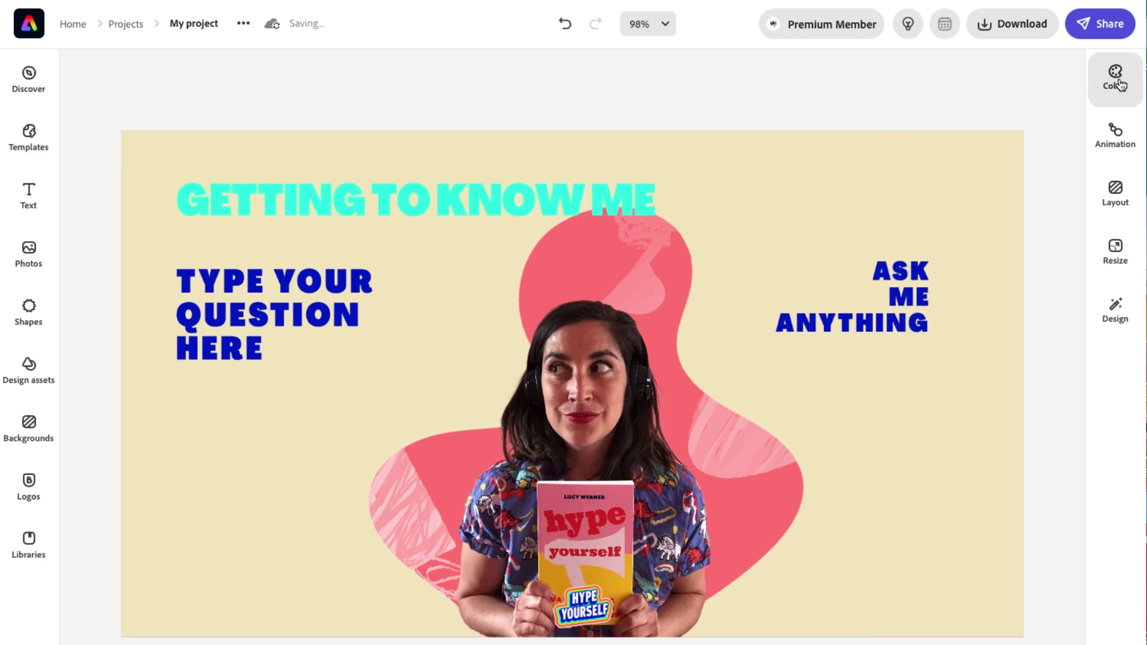